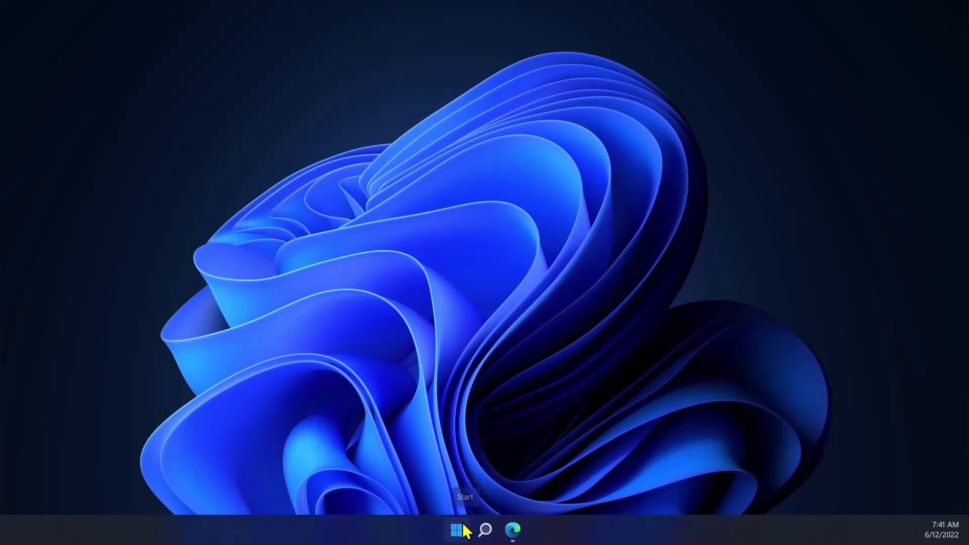
Check the Windows edition and version in the About your PC settings, and close the Settings window.
left_click(457, 530)
type("about")
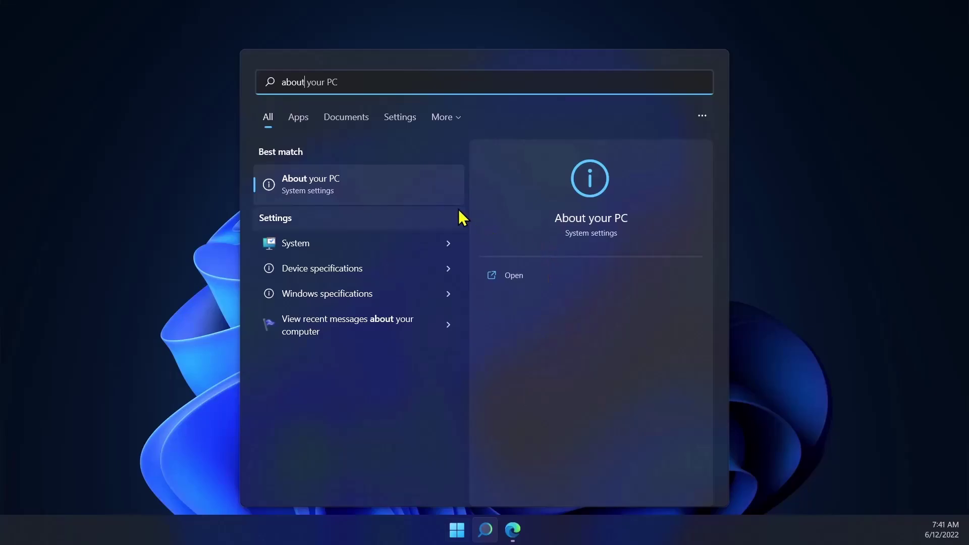
left_click(429, 202)
scroll(424, 268, "down", 2)
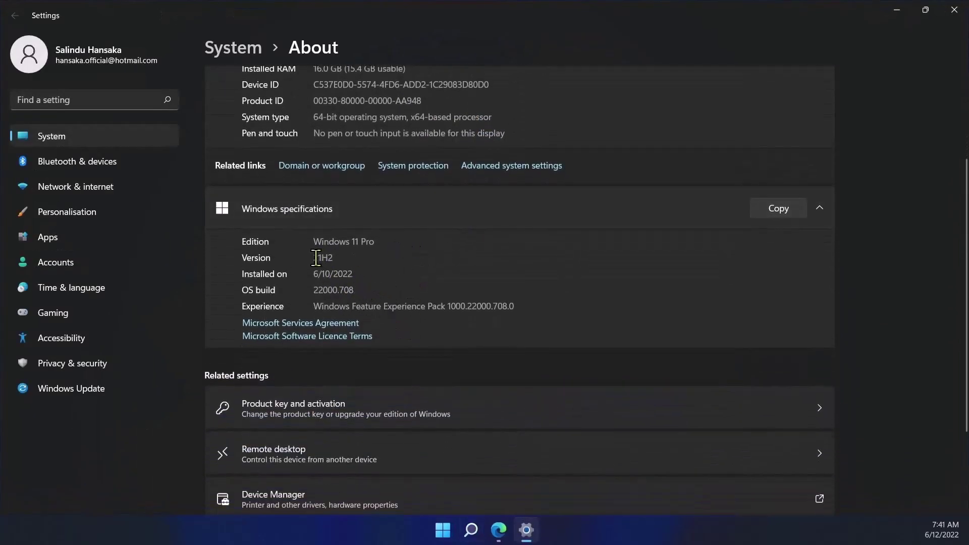
mouse_move(321, 258)
left_mouse_down()
mouse_move(339, 257)
mouse_move(317, 258)
left_mouse_up()
left_click(237, 266)
left_click(953, 9)
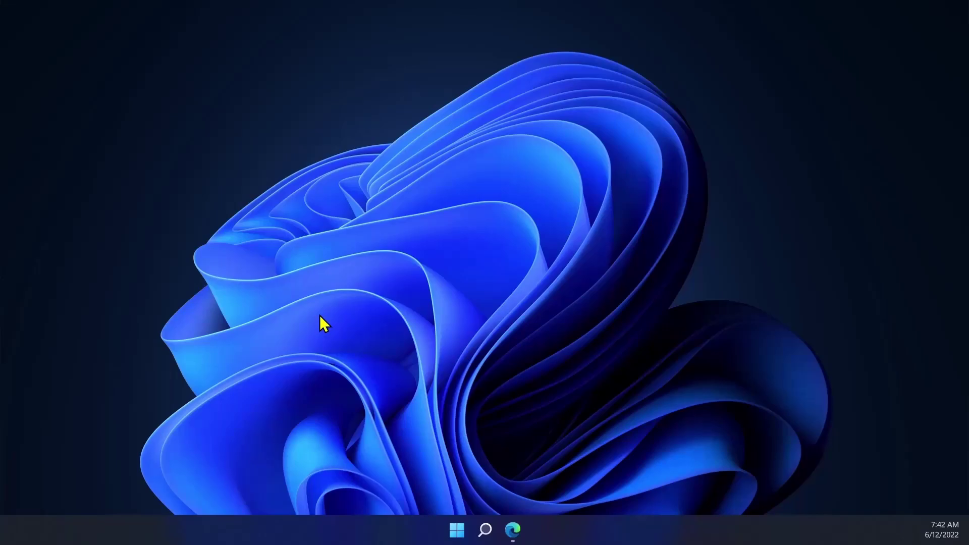
Open the Windows Subsystem for Android settings and view its About page.
left_click(485, 529)
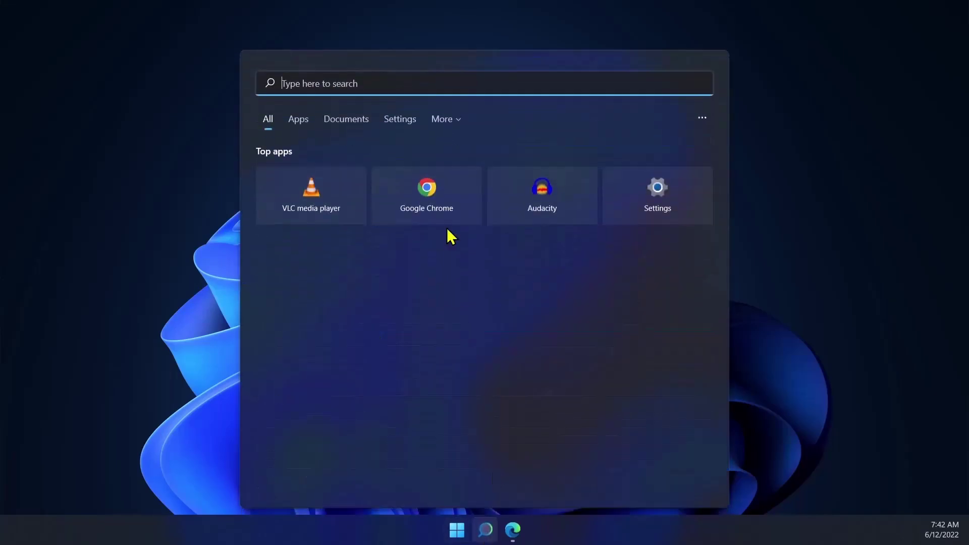
type("windows sub")
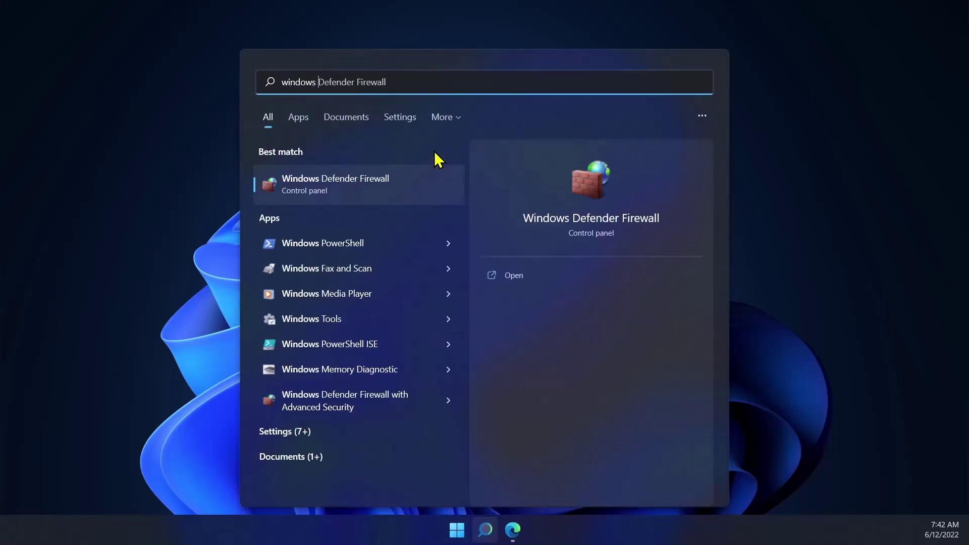
key("Return")
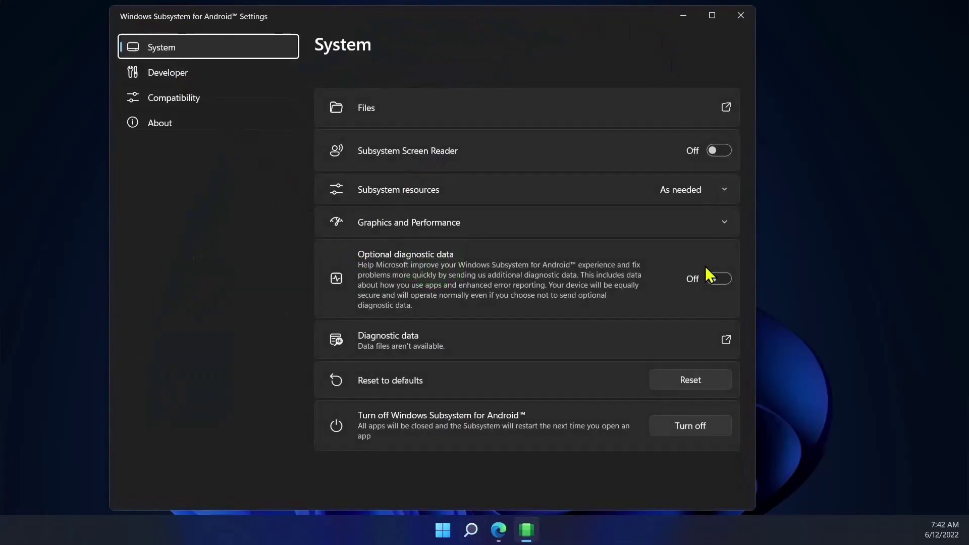
left_click(169, 125)
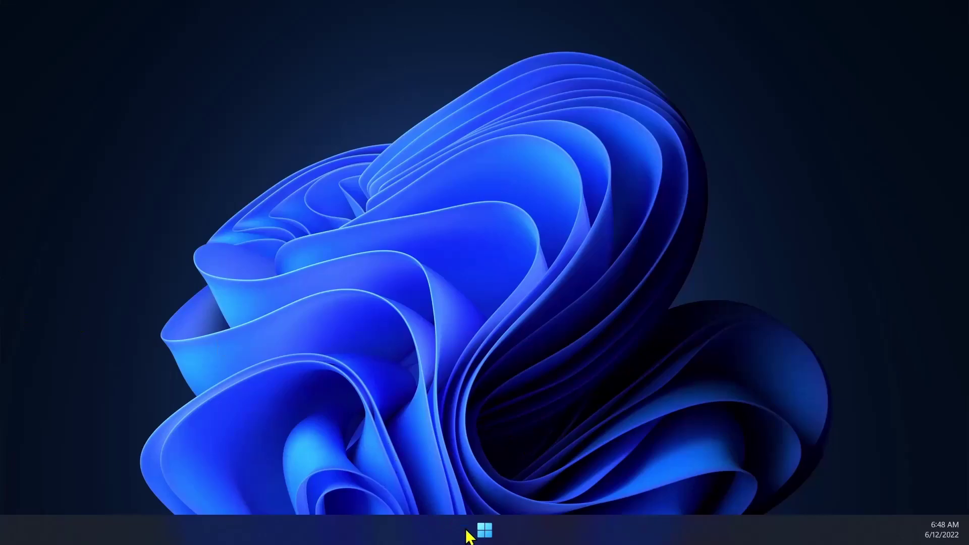
Open Windows Settings and find the Region settings page by searching for "reg".
left_click(484, 529)
left_click(400, 88)
type("sett")
left_click(363, 187)
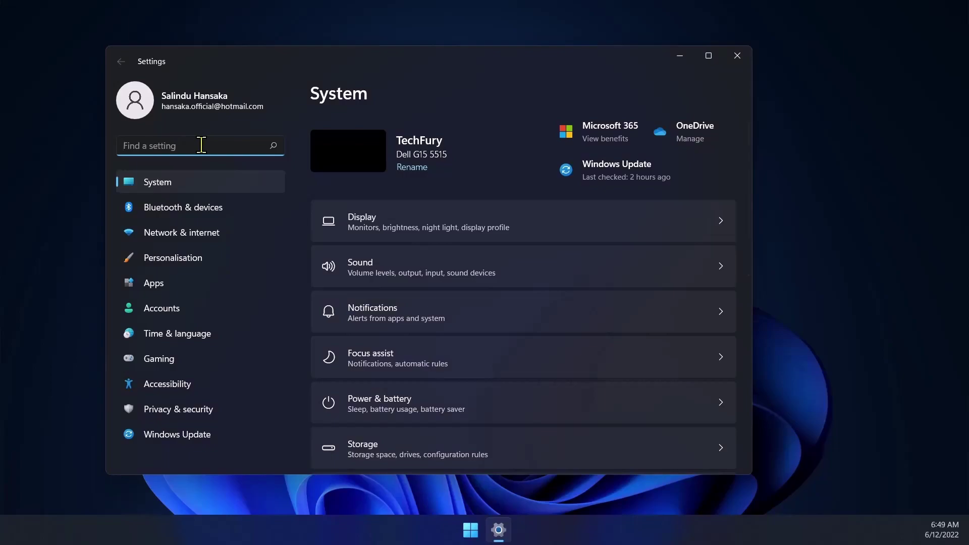
type("regl")
key("BackSpace")
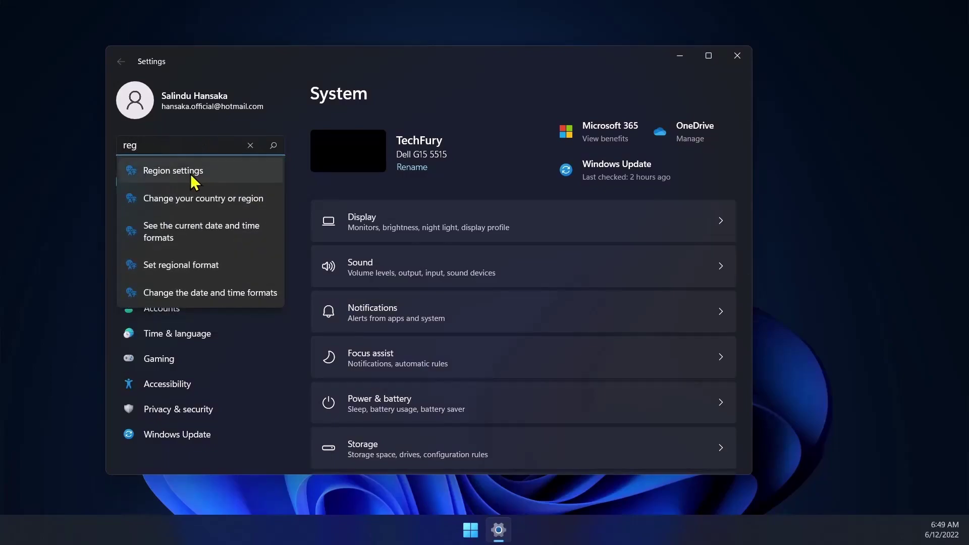
left_click(226, 175)
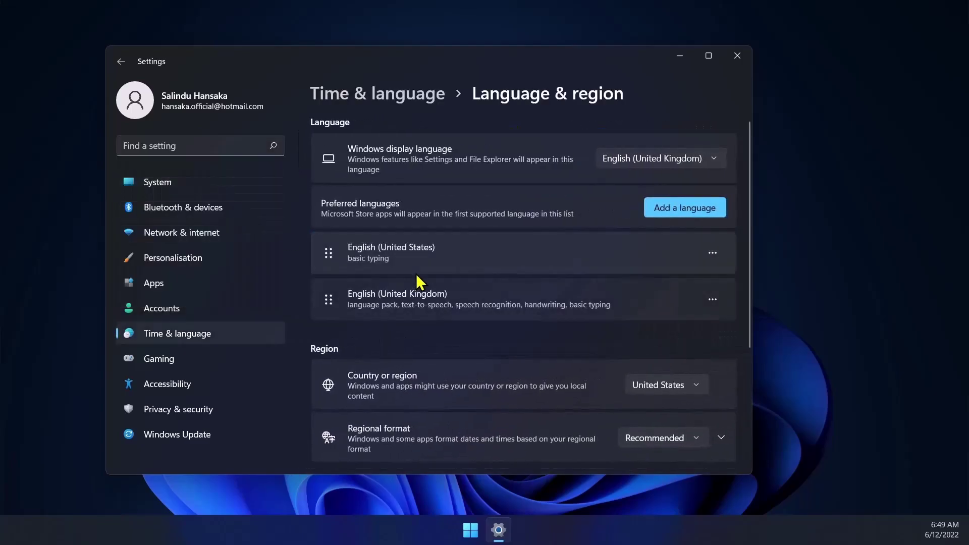
Select United States as the country or region.
scroll(372, 356, "down", 2)
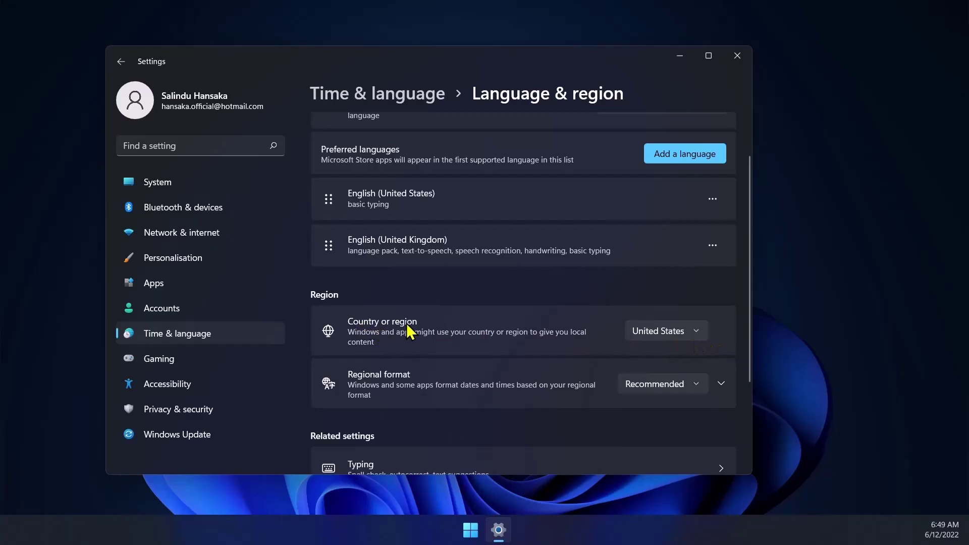
left_click(669, 337)
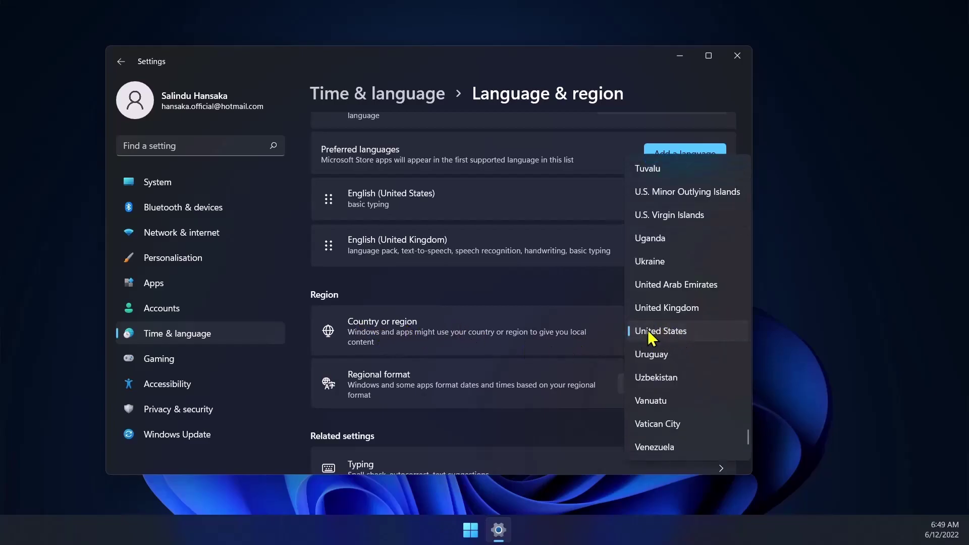
left_click(651, 336)
left_click(671, 337)
left_click(655, 337)
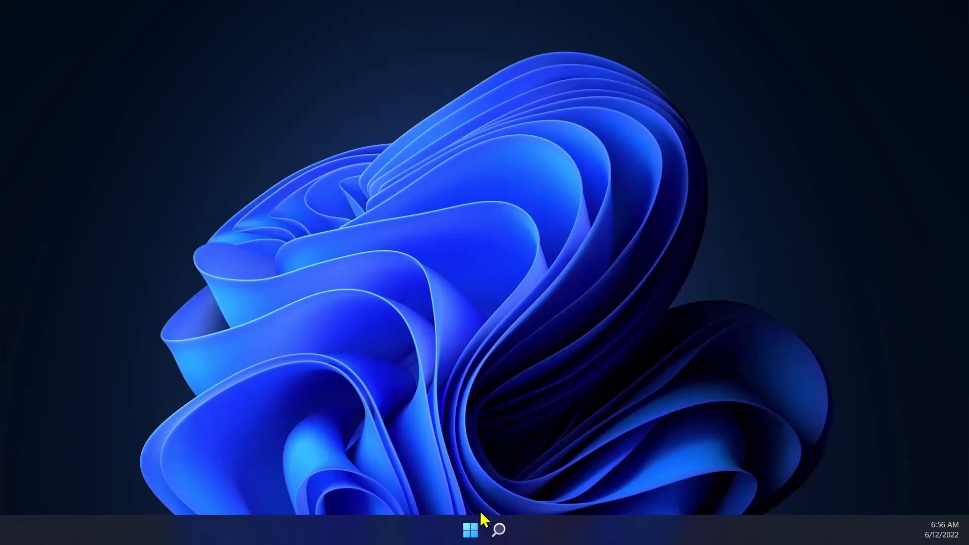
Open the dialog for turning Windows features on or off and enable Hyper-V.
left_click(499, 528)
type("feature")
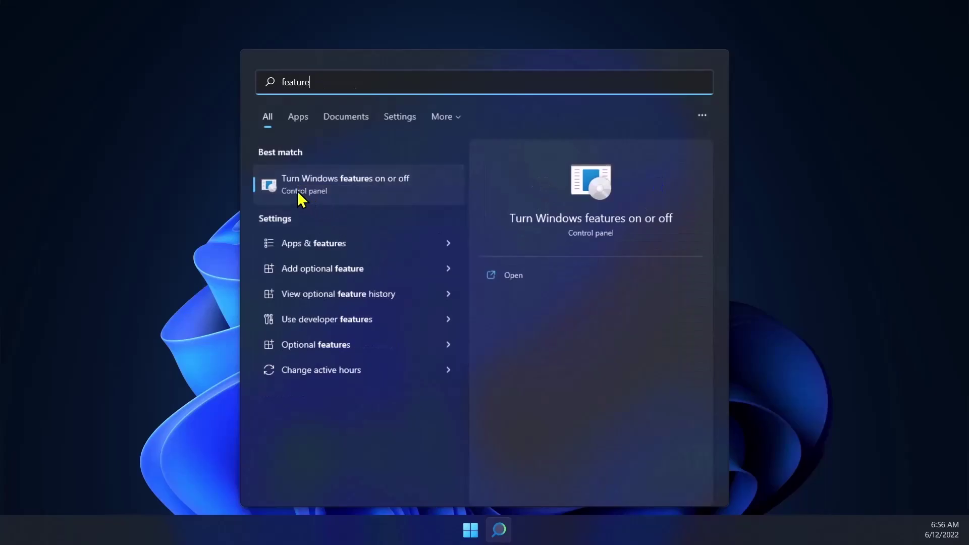
left_click(379, 185)
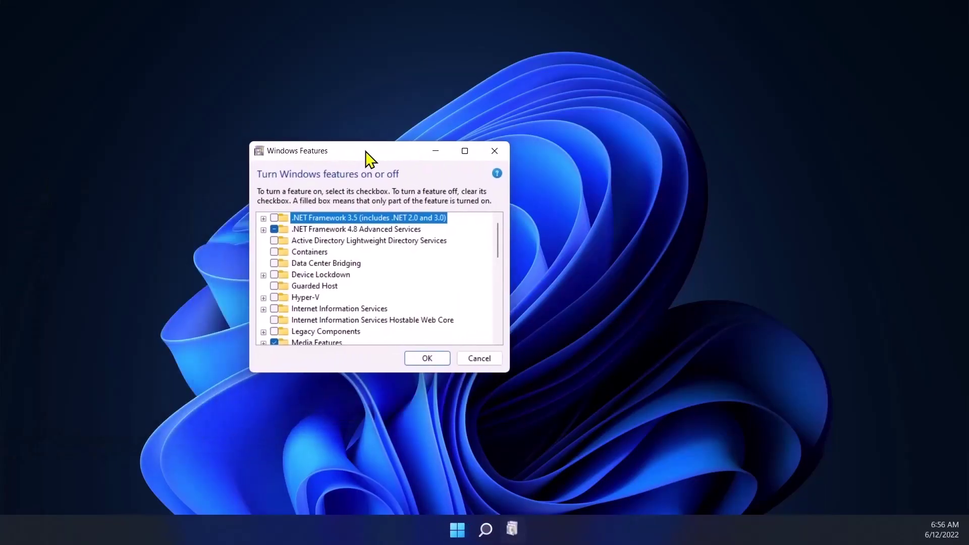
scroll(408, 316, "down", 1)
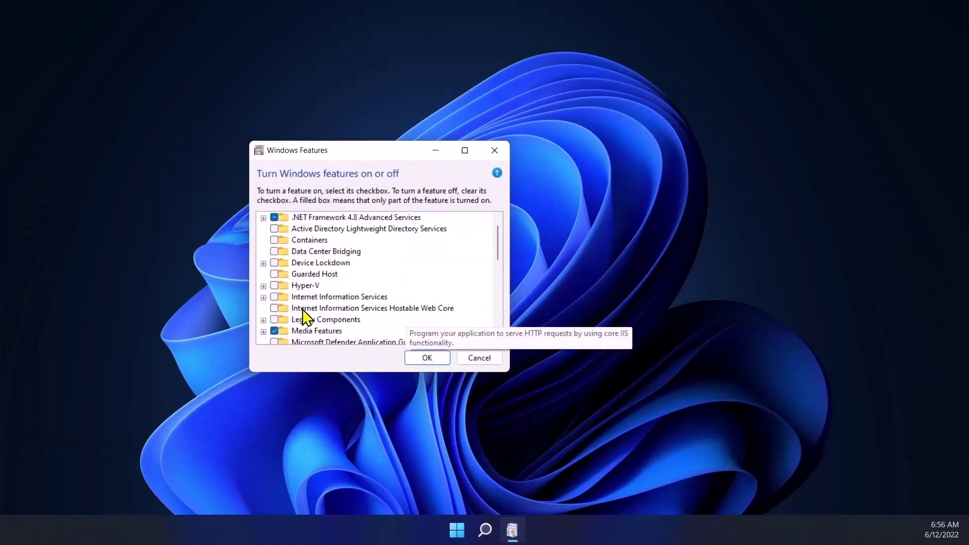
left_click(276, 286)
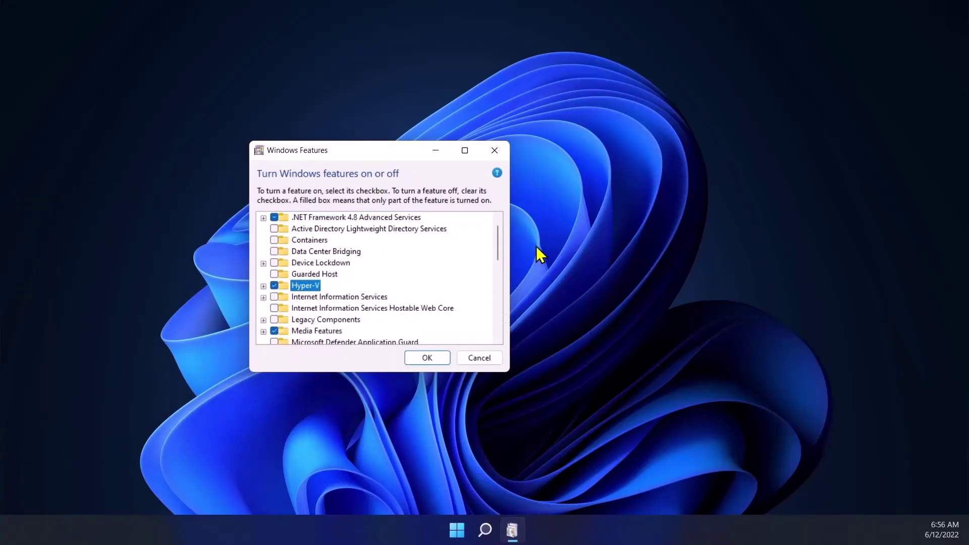
Enable Virtual Machine Platform in Windows Features and apply the feature changes.
left_click_drag(497, 247, 492, 323)
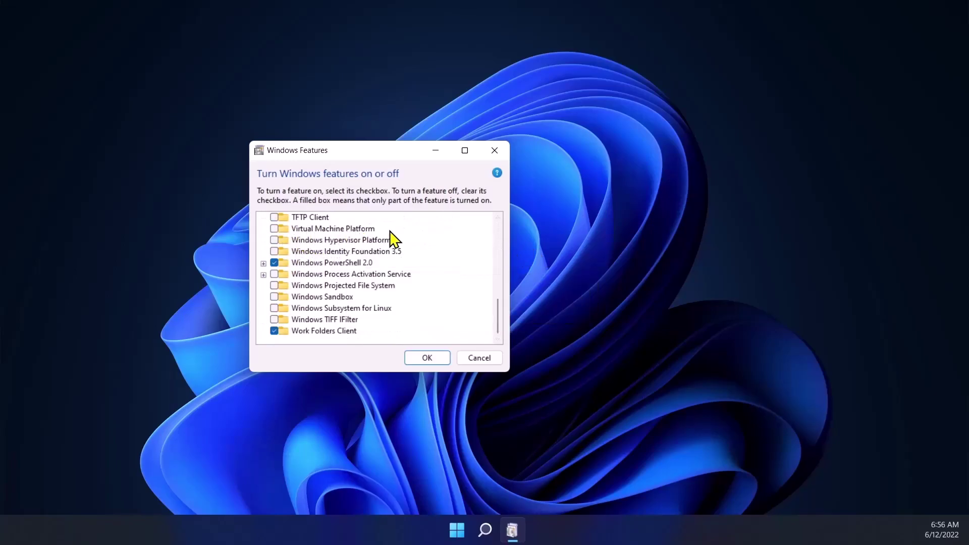
left_click(275, 229)
scroll(433, 291, "up", 2)
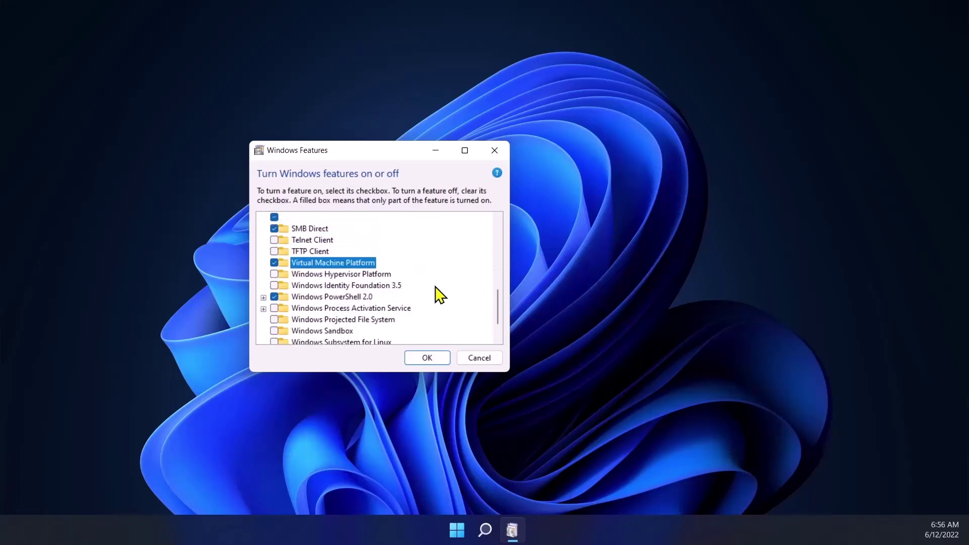
left_click(435, 362)
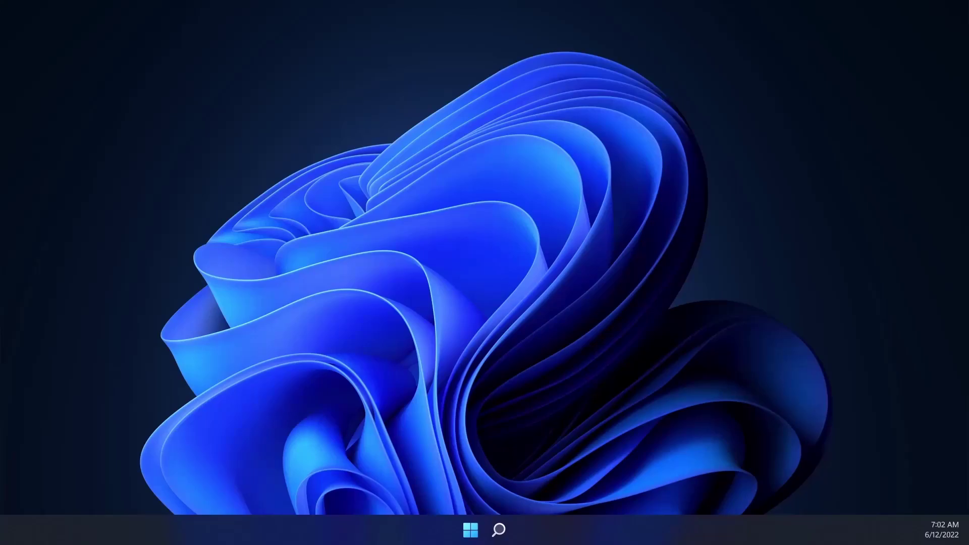
Open Windows Settings and find the Developer settings page by searching for "deve".
left_click(498, 529)
type("settings")
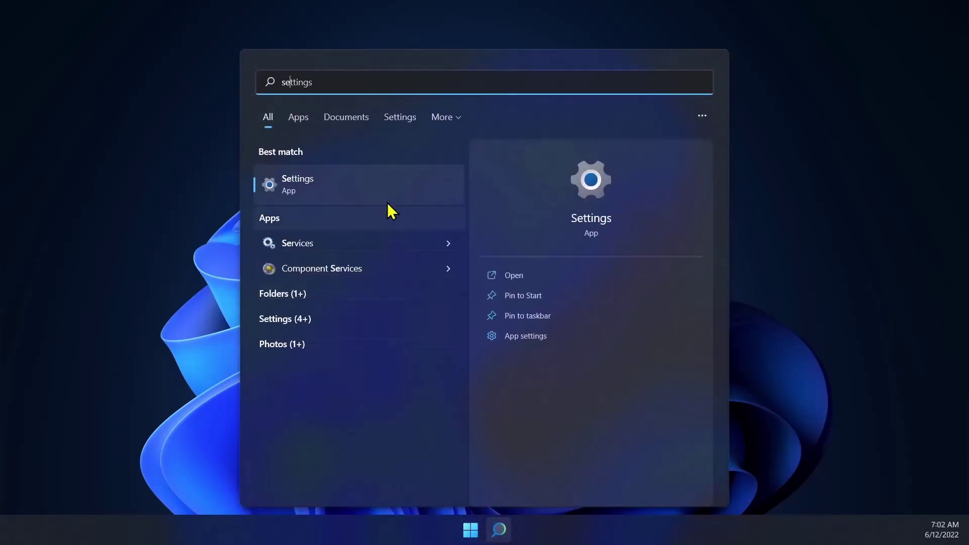
left_click(382, 184)
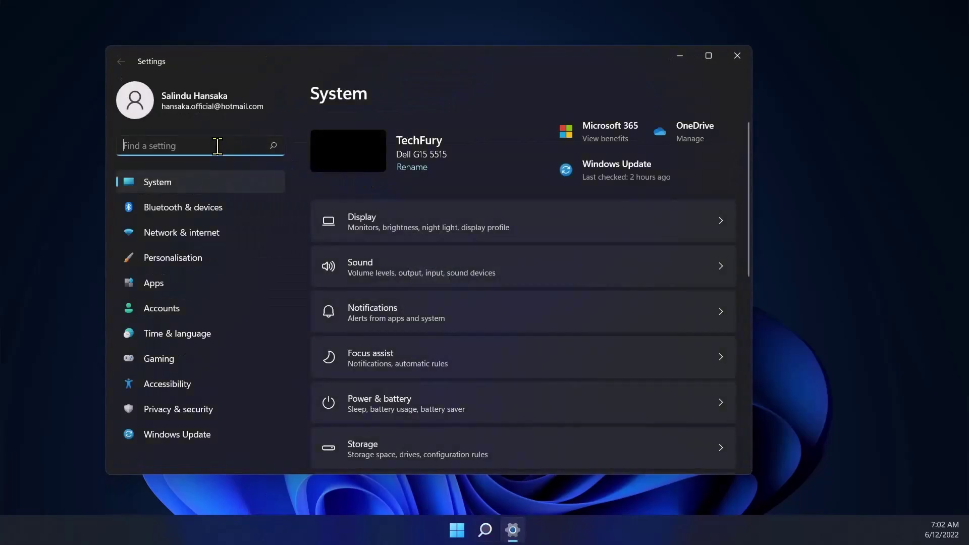
type("deve")
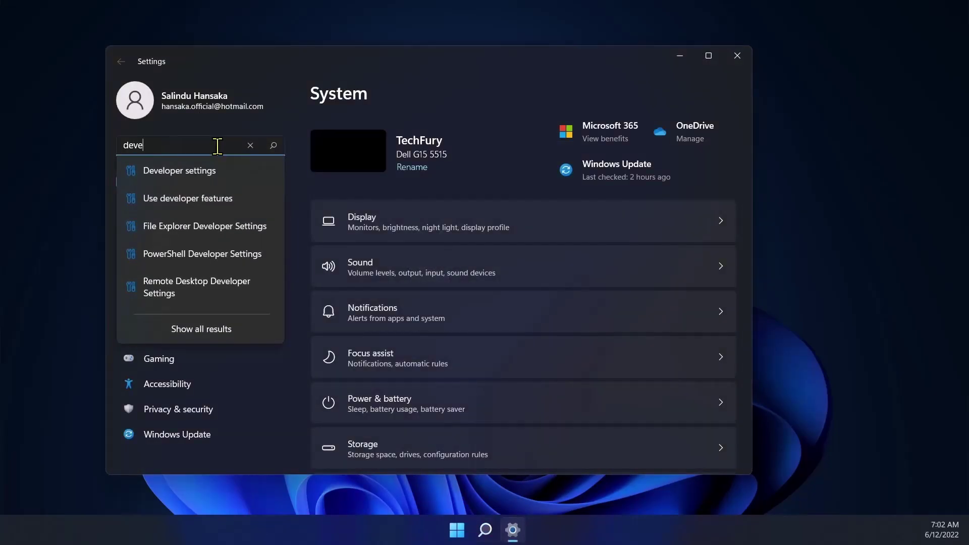
left_click(225, 174)
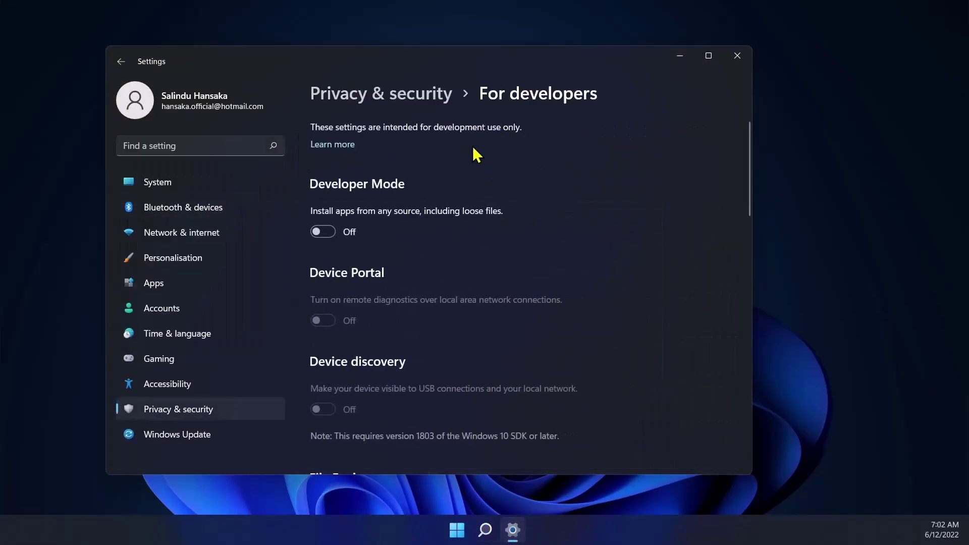
Maximize the Settings window, turn on Developer Mode and accept the security warning.
double_click(471, 64)
left_click(215, 185)
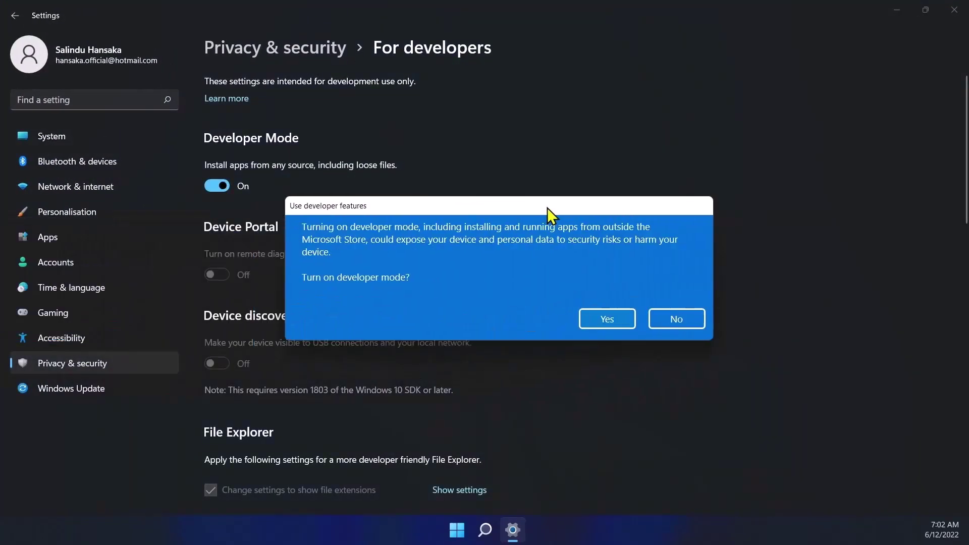
left_click(619, 309)
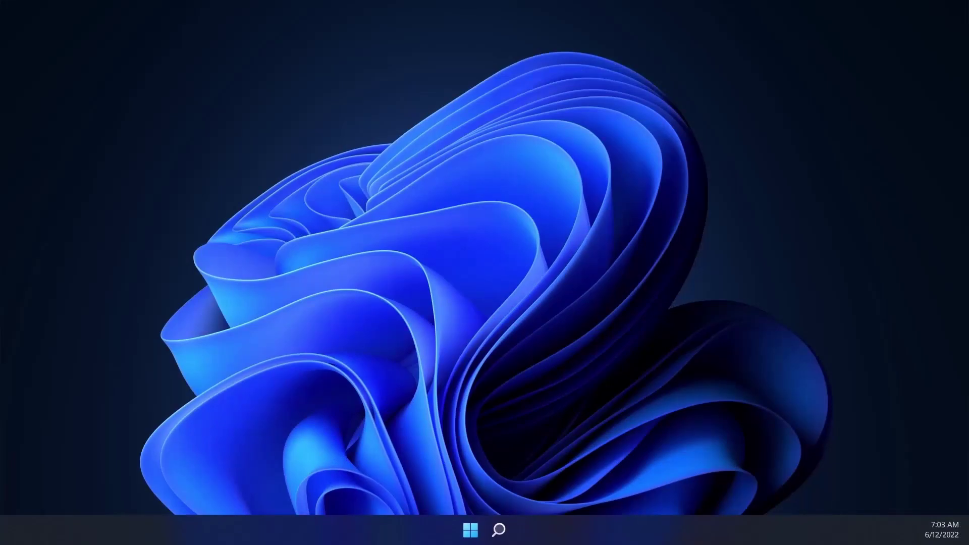
Open Microsoft Store and get updates for all installed apps from the Library, reviewing the download list.
left_click(499, 528)
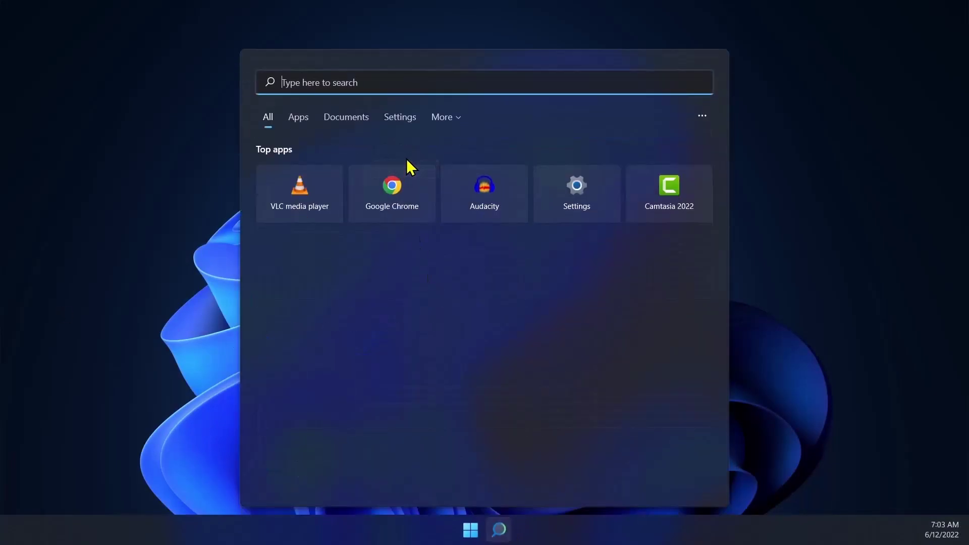
type("mi")
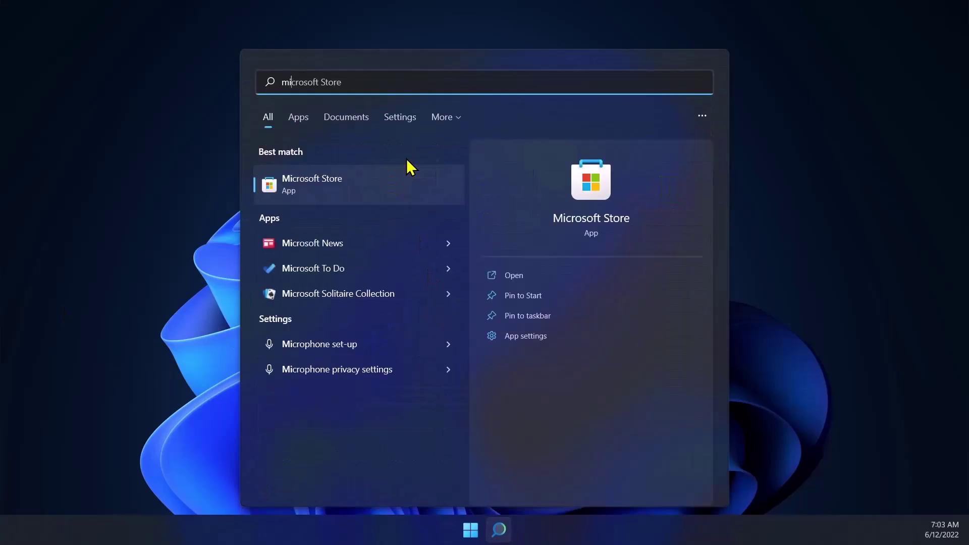
left_click(389, 180)
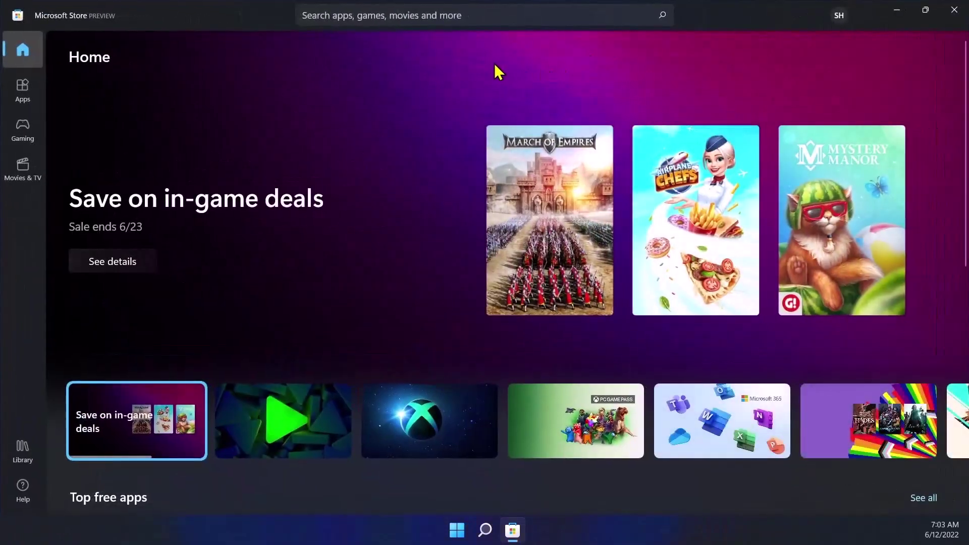
left_click(26, 454)
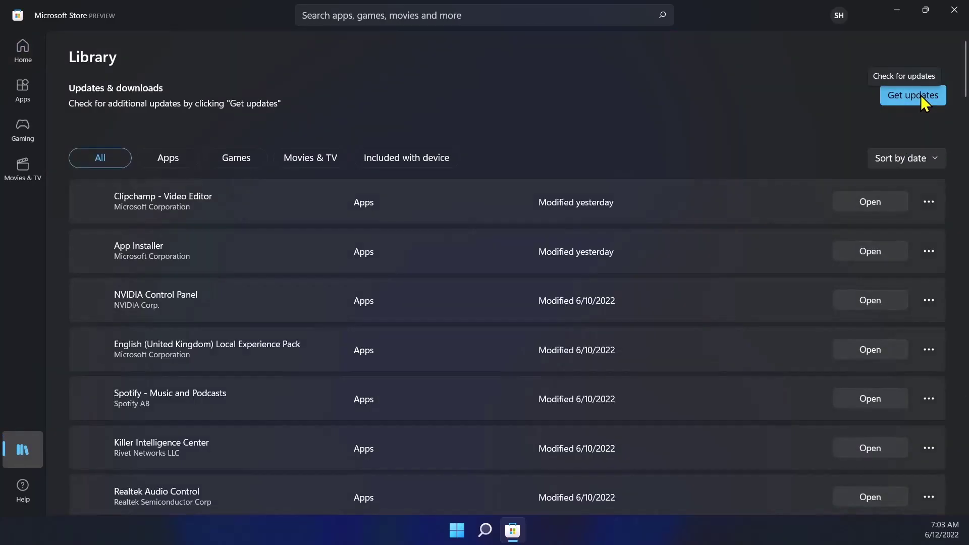
left_click(913, 97)
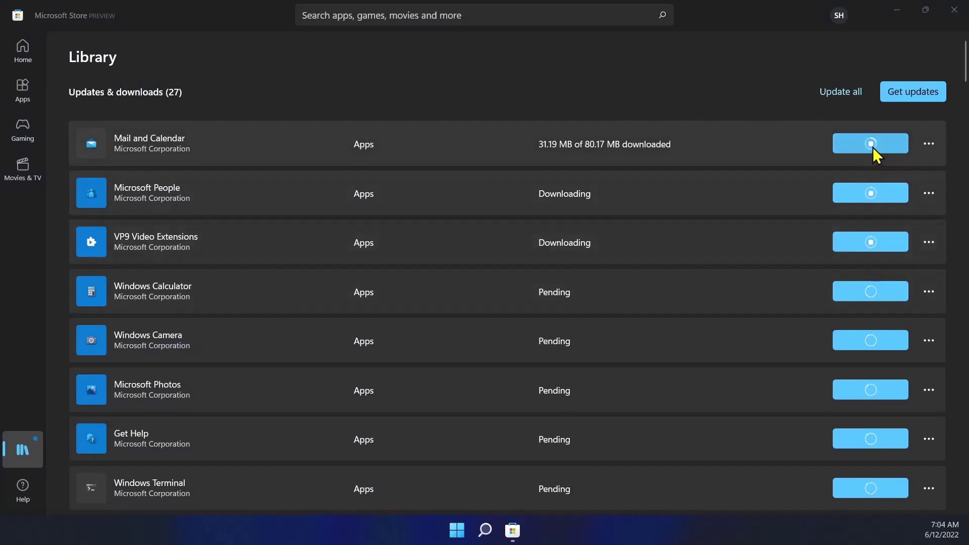
scroll(868, 337, "down", 3)
scroll(867, 336, "up", 3)
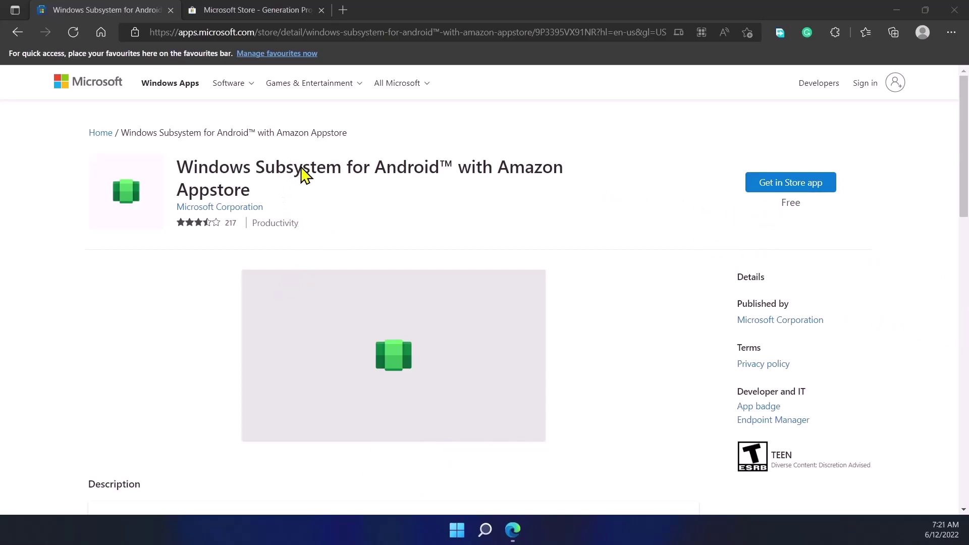
Copy the web address of the Windows Subsystem for Android store page into the URL (link) field on store.rg-adguard.net.
left_click(439, 32)
left_click(252, 10)
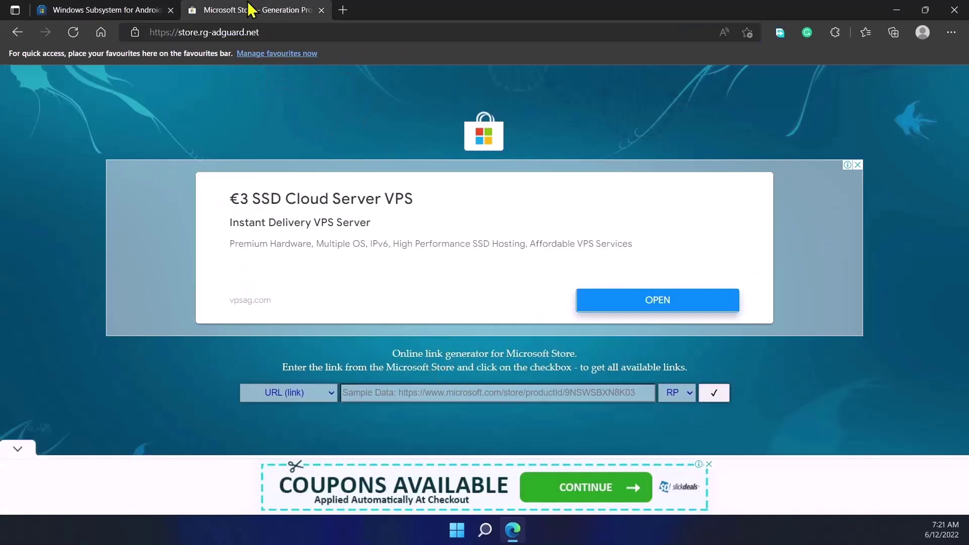
left_click(434, 399)
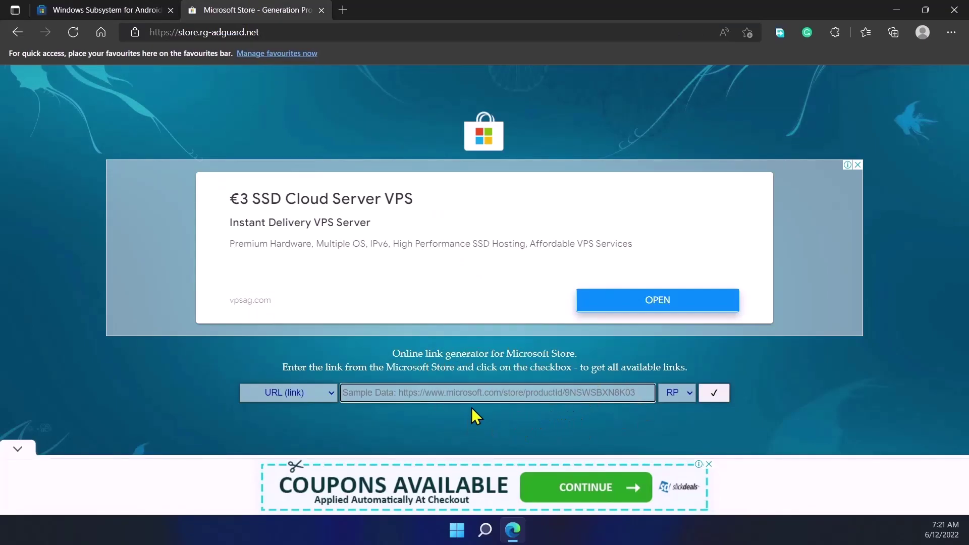
key("ctrl+v")
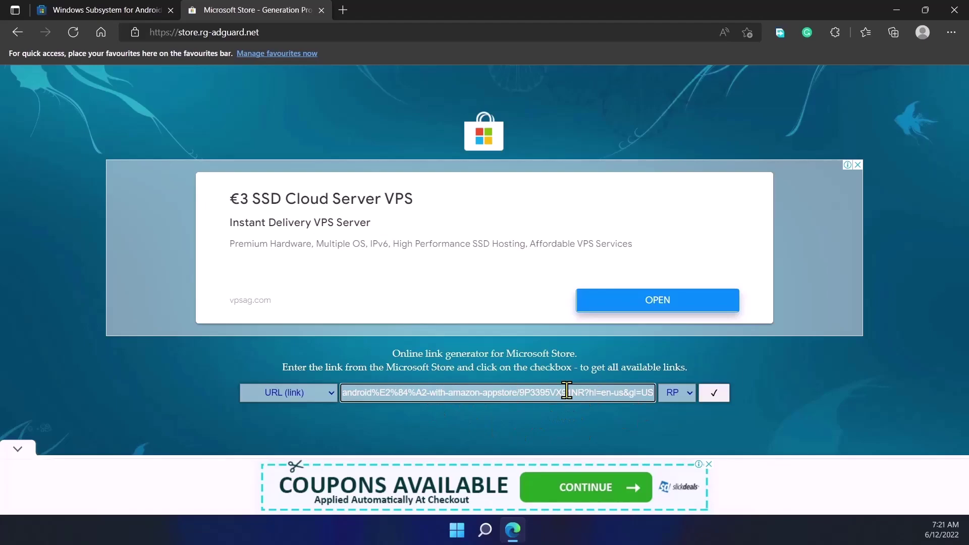
Generate the download links for the entered Windows Subsystem for Android store address and go to the list of files.
left_click(709, 399)
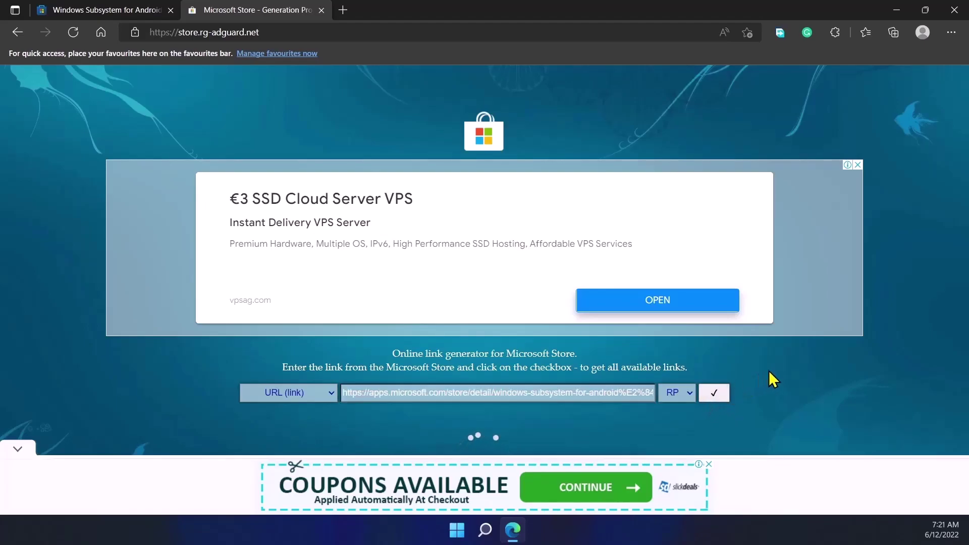
scroll(769, 374, "down", 6)
scroll(768, 370, "down", 3)
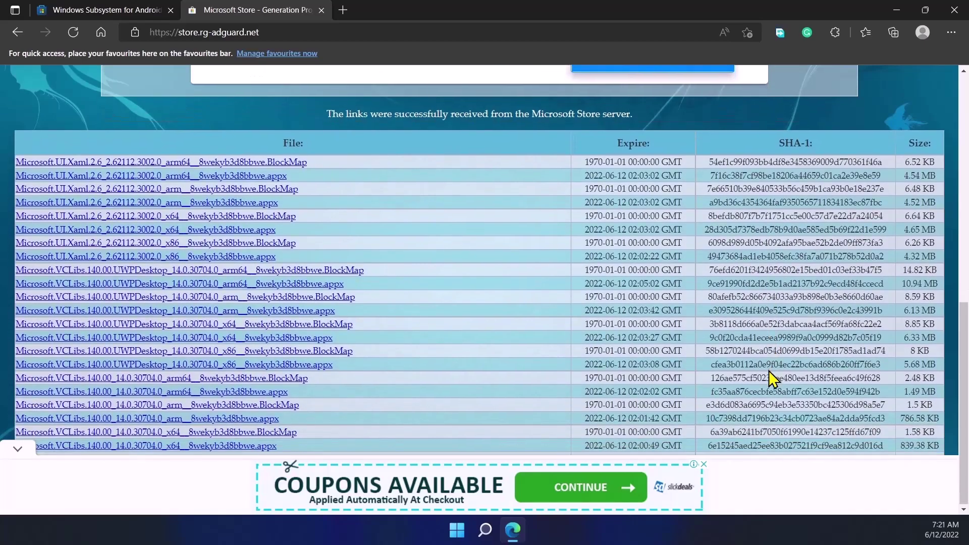
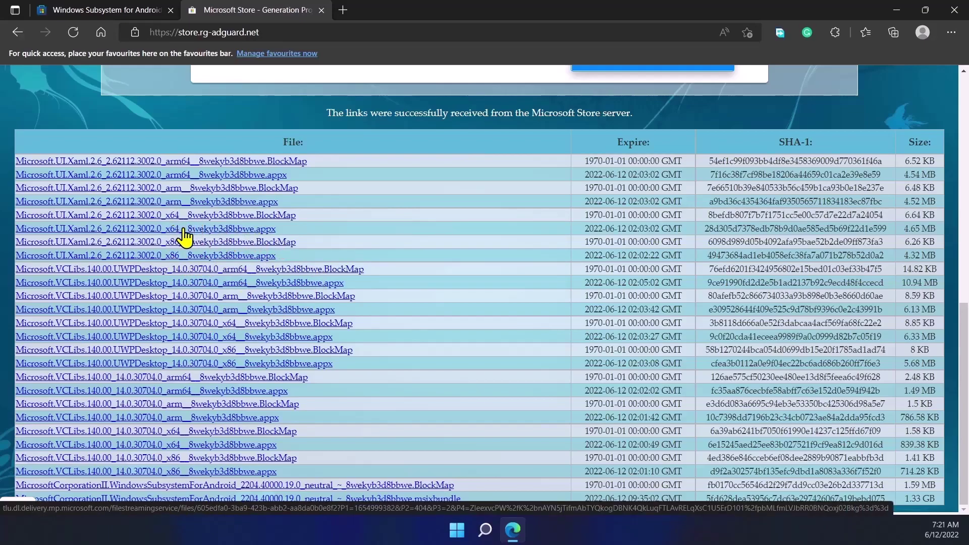
Download Microsoft.UI.Xaml.2.6_2.62112.3002.0_x64__8wekyb3d8bbwe.appx and keep the file despite the security warning.
left_click(223, 231)
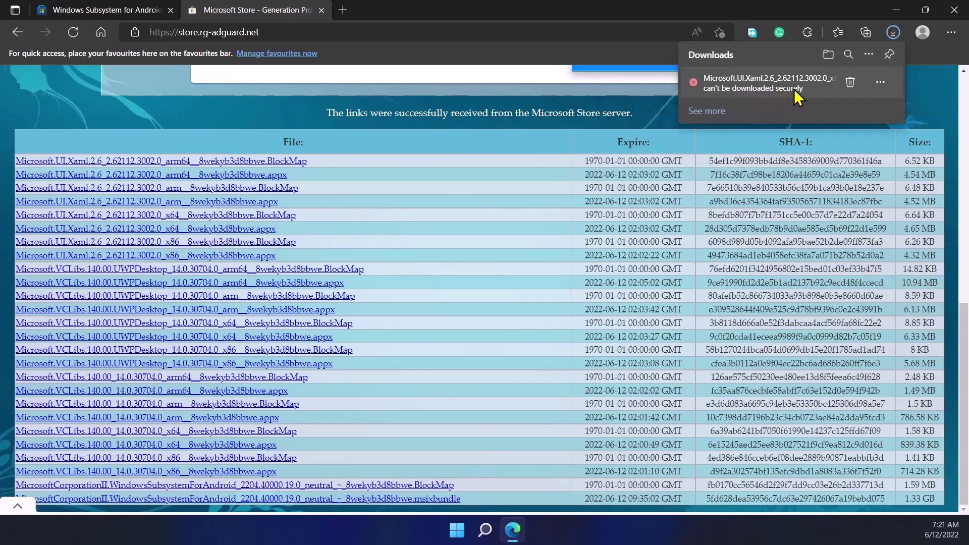
left_click(880, 82)
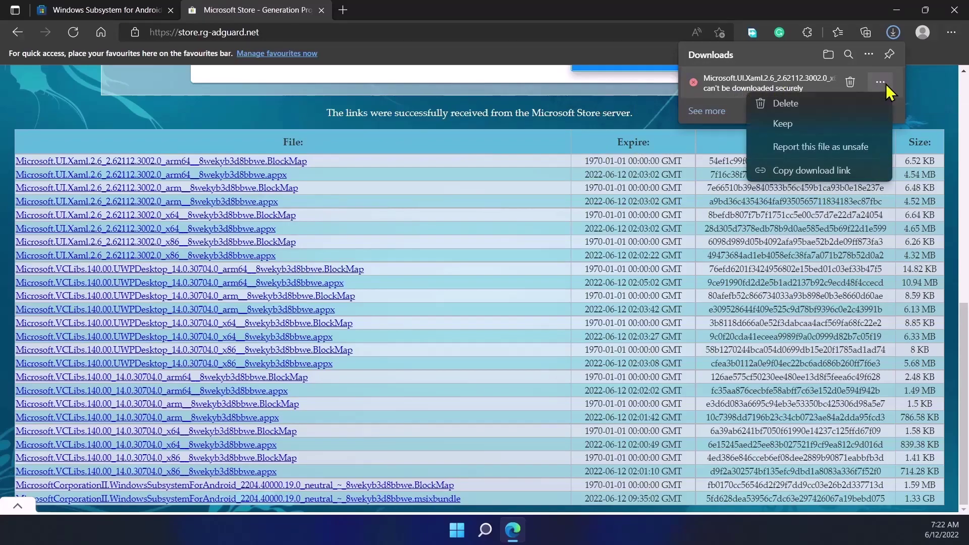
left_click(799, 133)
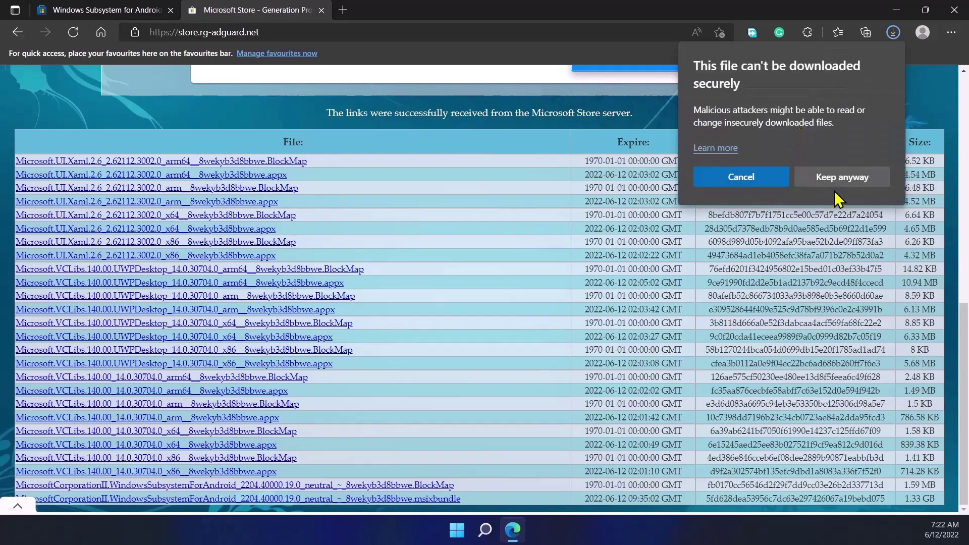
left_click(862, 186)
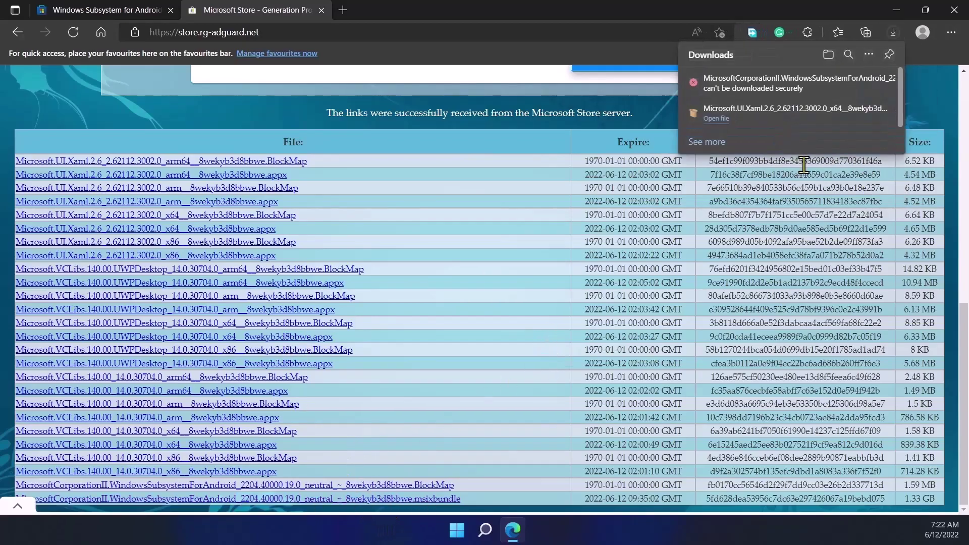
Keep the blocked download of the WindowsSubsystemForAndroid_2204.40000.19.0 msixbundle despite the security warning.
left_click(875, 82)
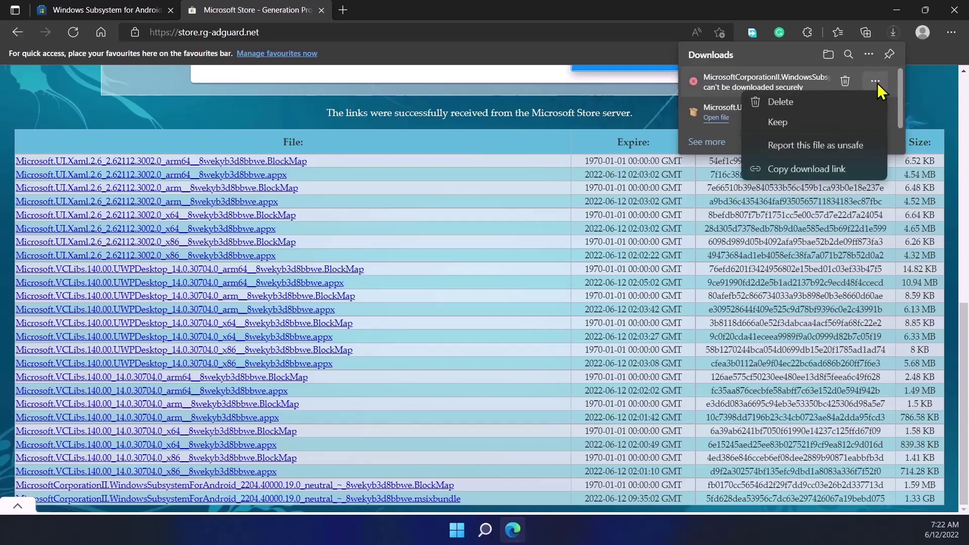
left_click(783, 124)
left_click(841, 183)
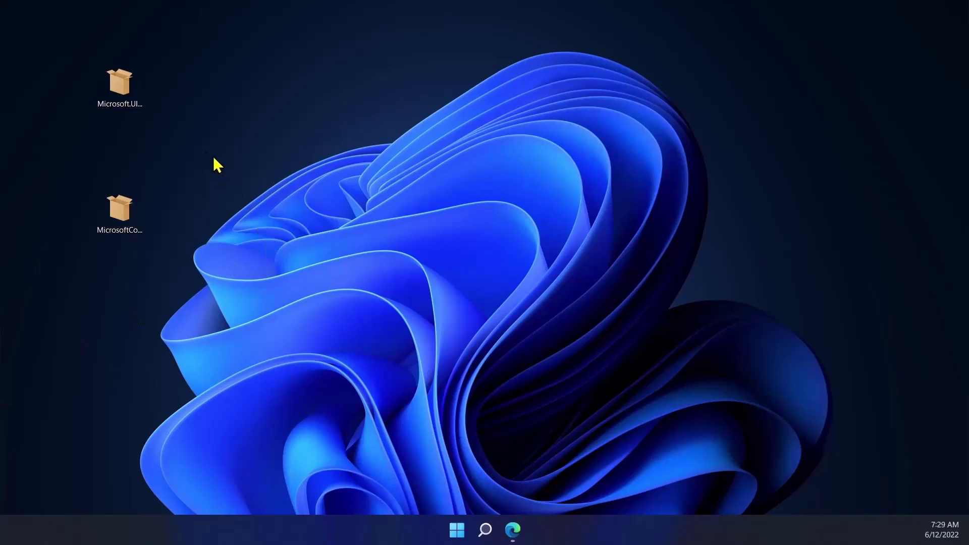
Install Microsoft.UI.Xaml.2.6 from its Appx package on the desktop and close the installer.
left_click_drag(134, 232, 117, 250)
left_click(117, 101)
left_click(114, 91)
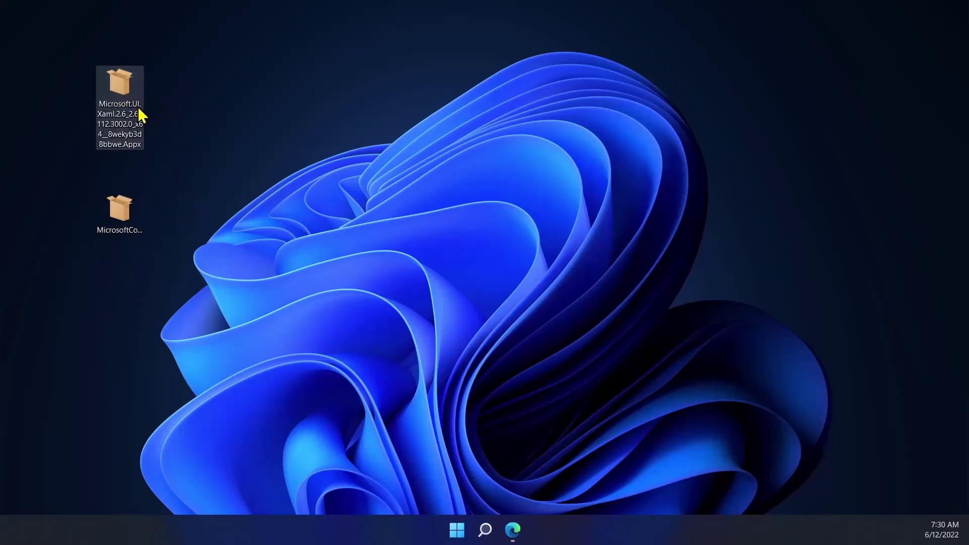
double_click(114, 122)
left_click(622, 255)
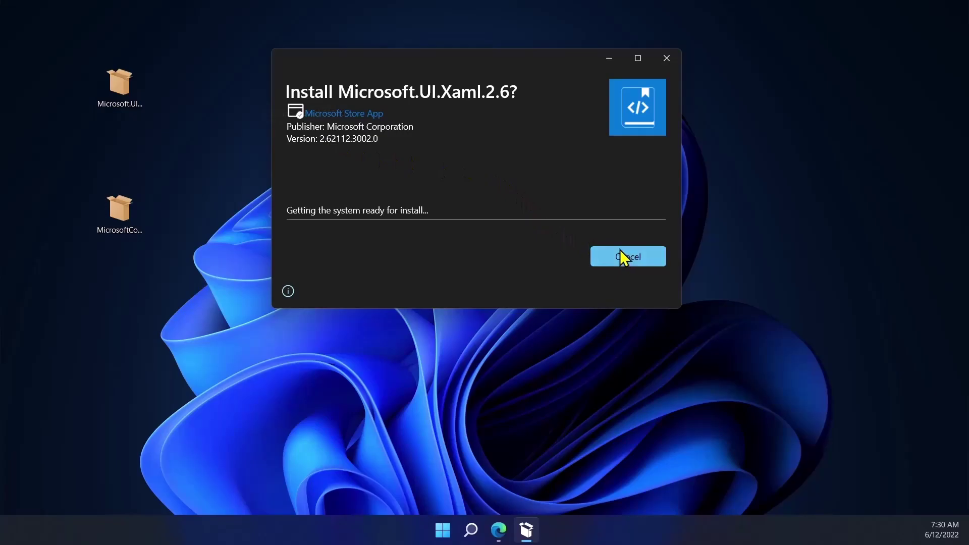
left_click(638, 259)
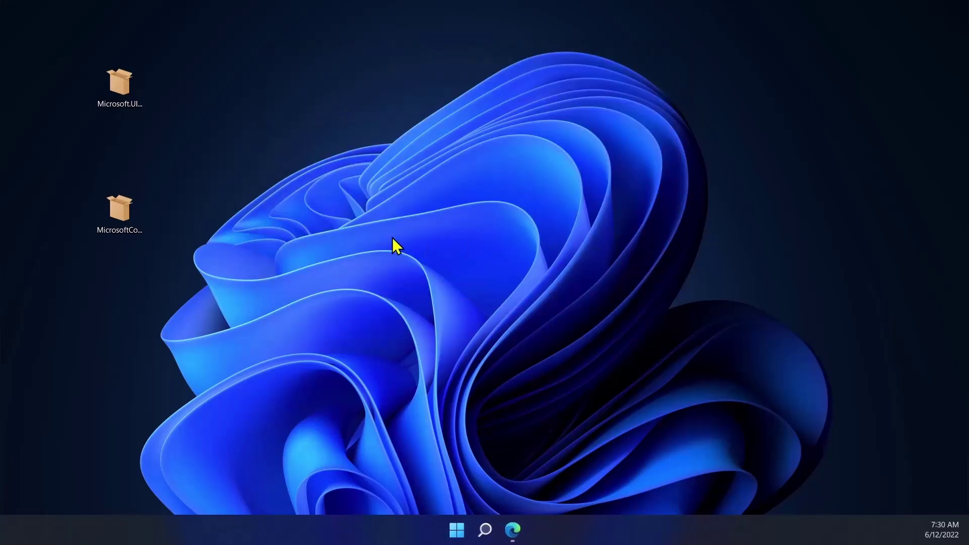
left_click(116, 231)
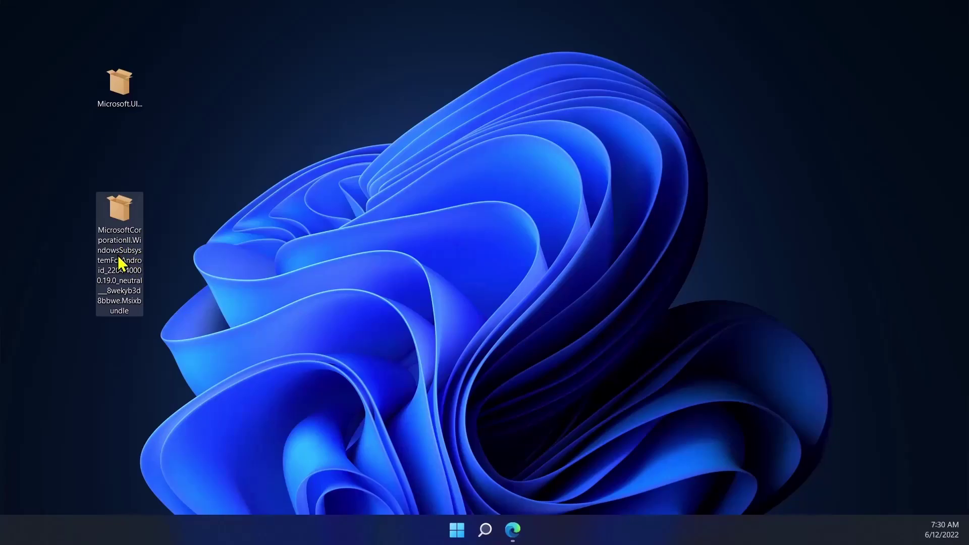
Search for "powersh", run Windows PowerShell as administrator and move its window clear of the desktop files.
left_click(486, 529)
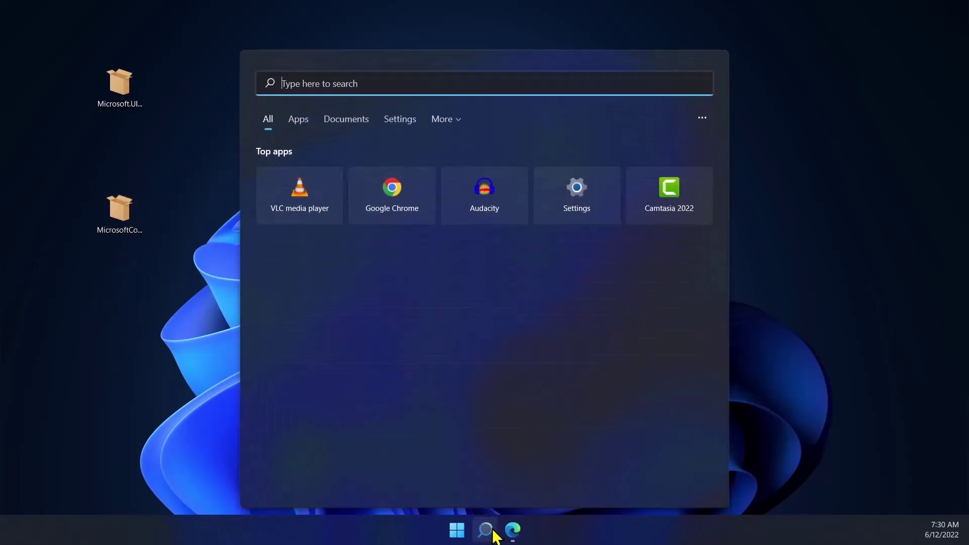
type("powe")
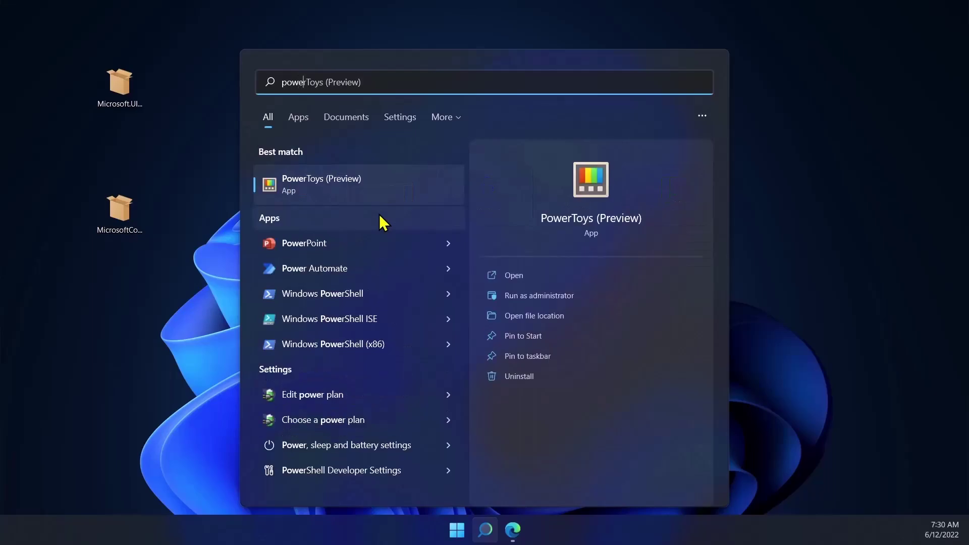
type("rsh")
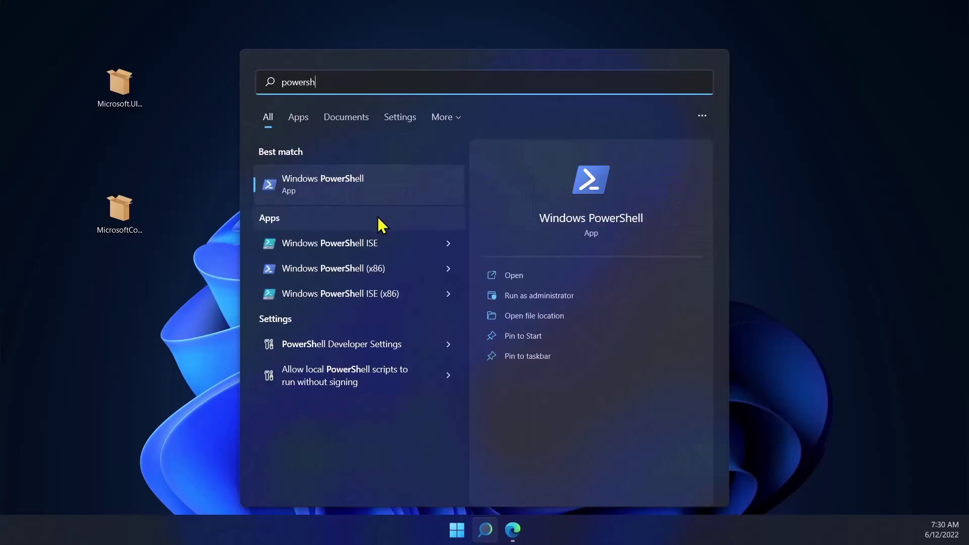
right_click(360, 193)
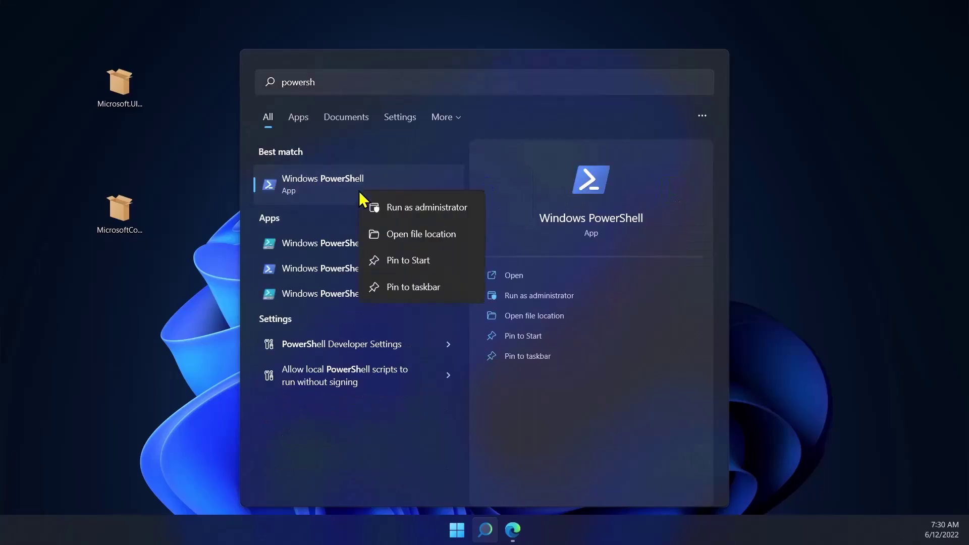
left_click(436, 214)
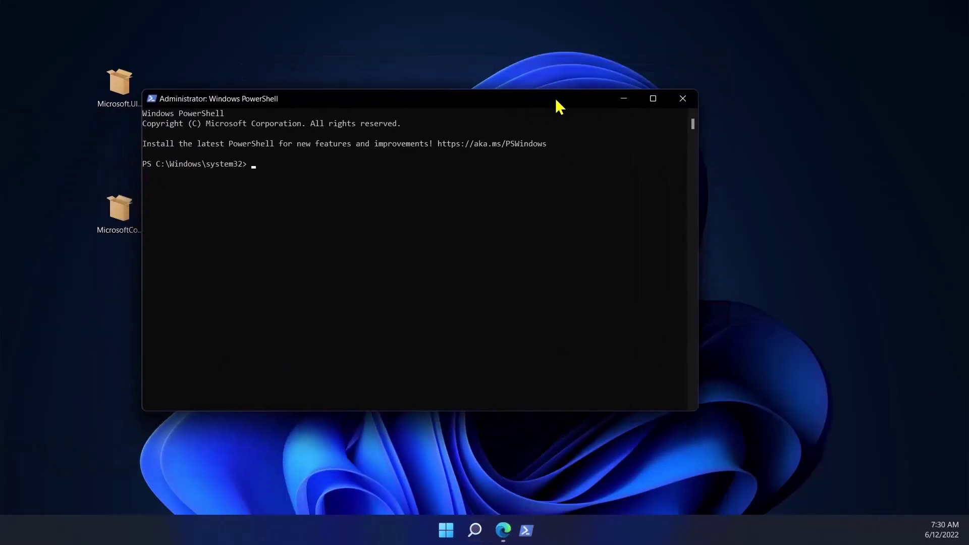
left_click_drag(556, 98, 597, 94)
left_click_drag(439, 95, 460, 125)
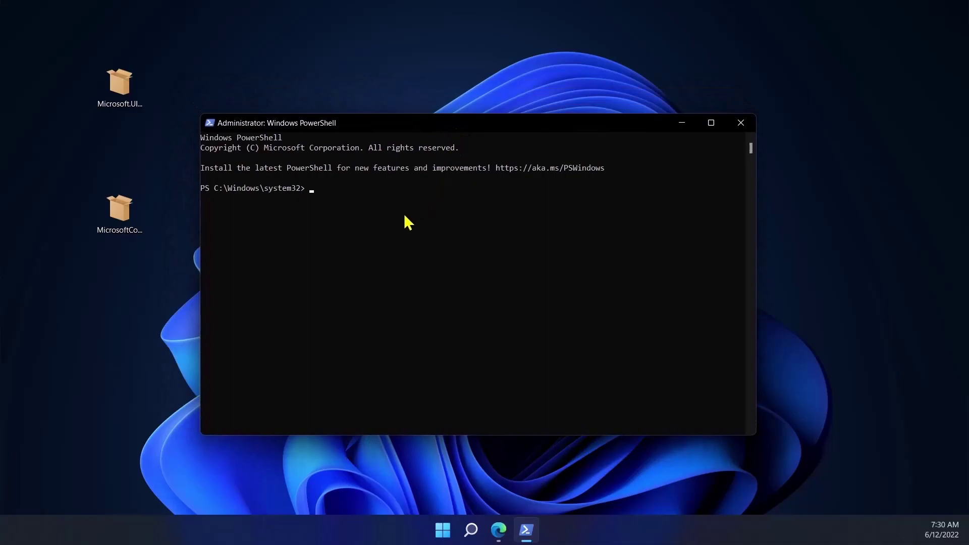
Run Add-AppxPackage in PowerShell with the copied file path of the WindowsSubsystemForAndroid Msixbundle on the desktop.
type("Add-AppxPackage")
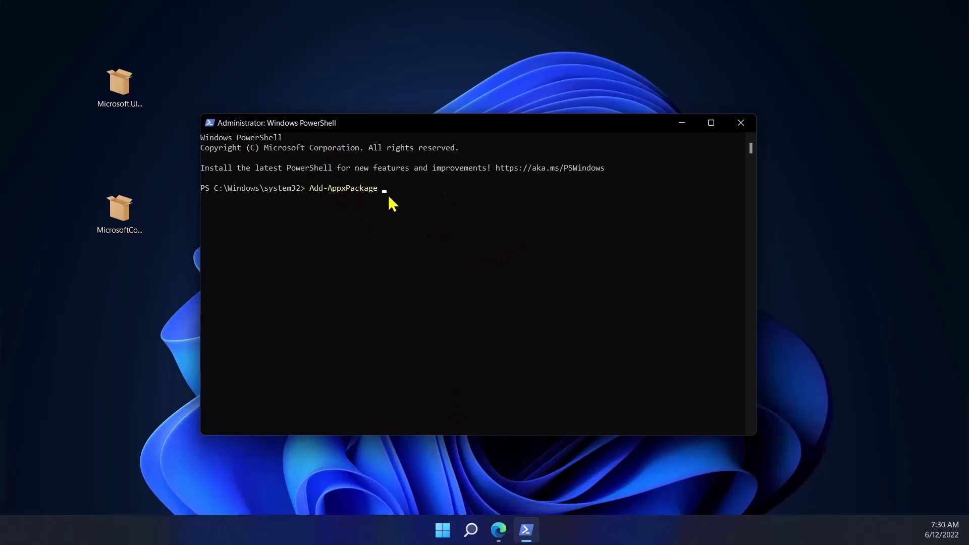
right_click(116, 222)
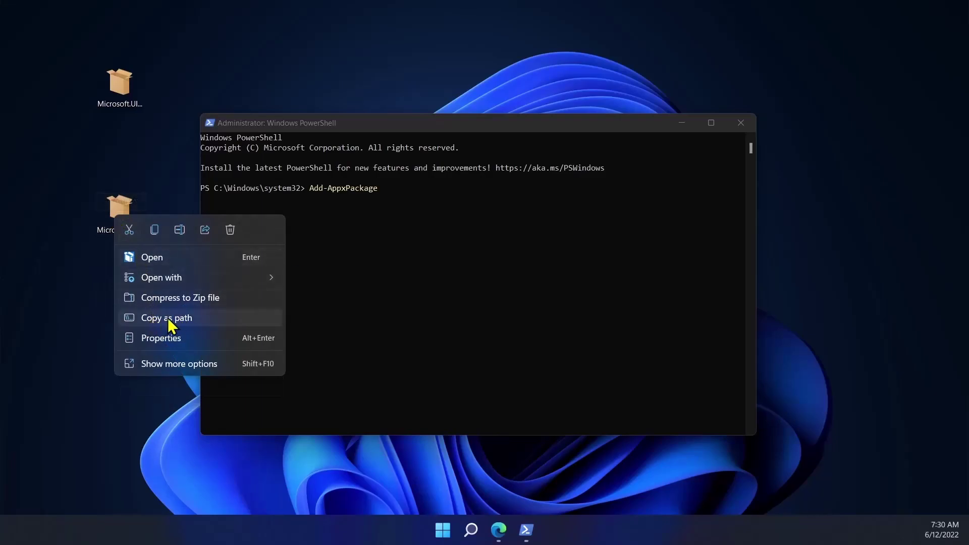
left_click(191, 318)
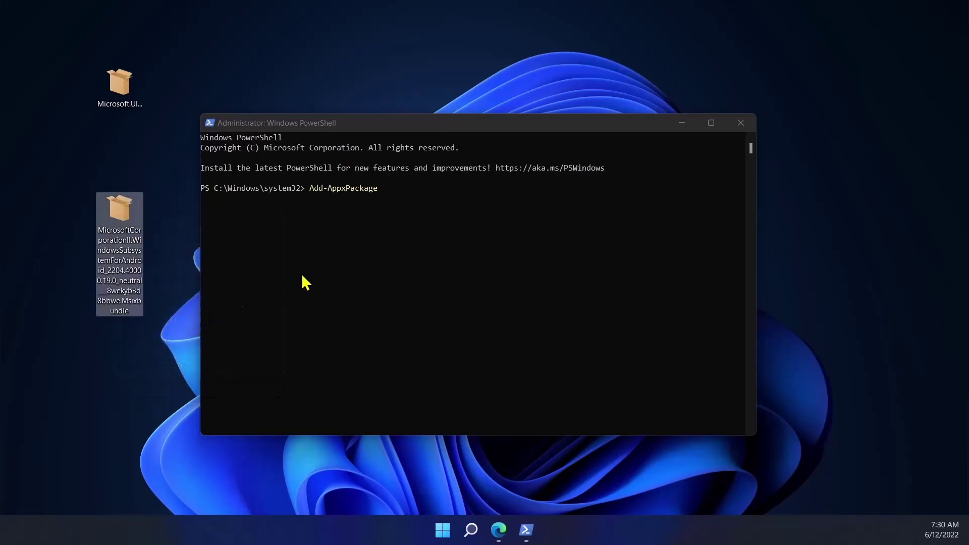
left_click(396, 193)
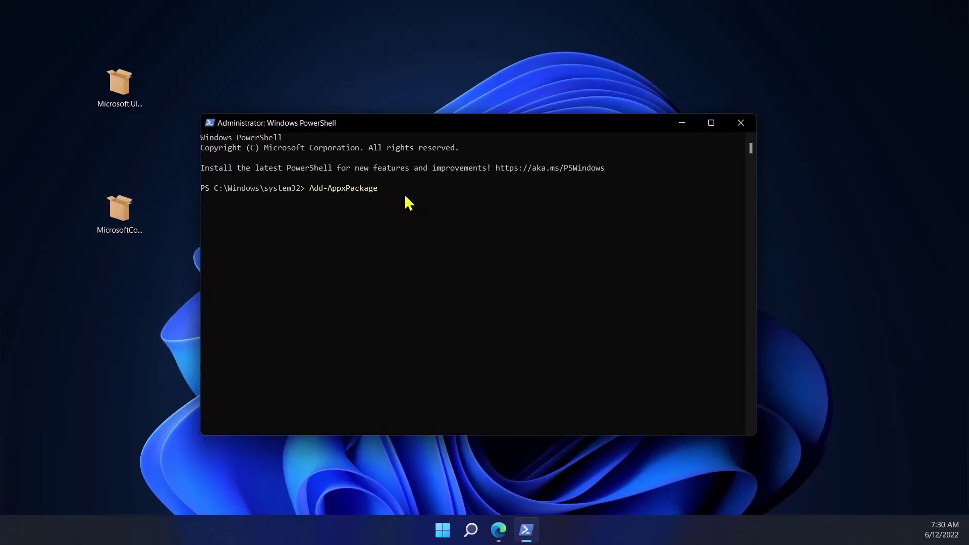
key("ctrl+v")
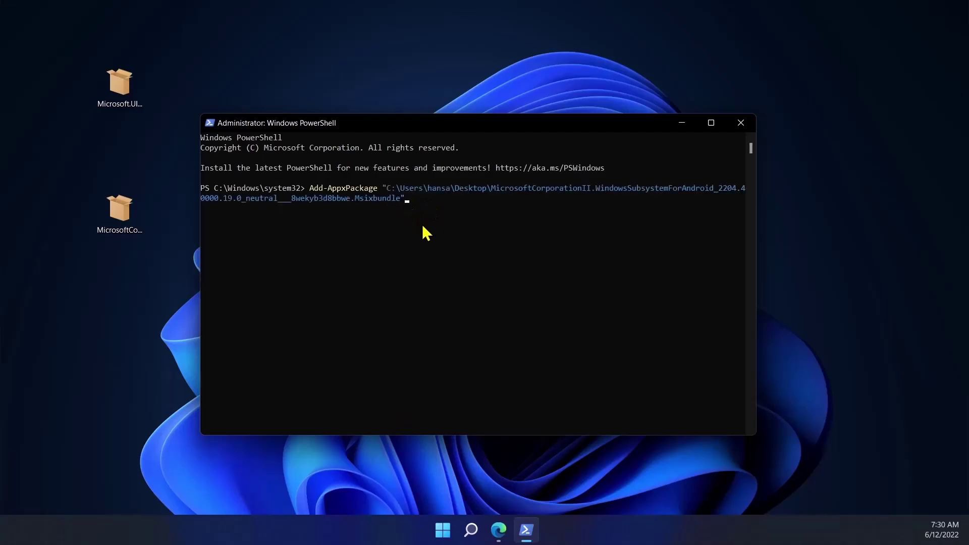
key("Return")
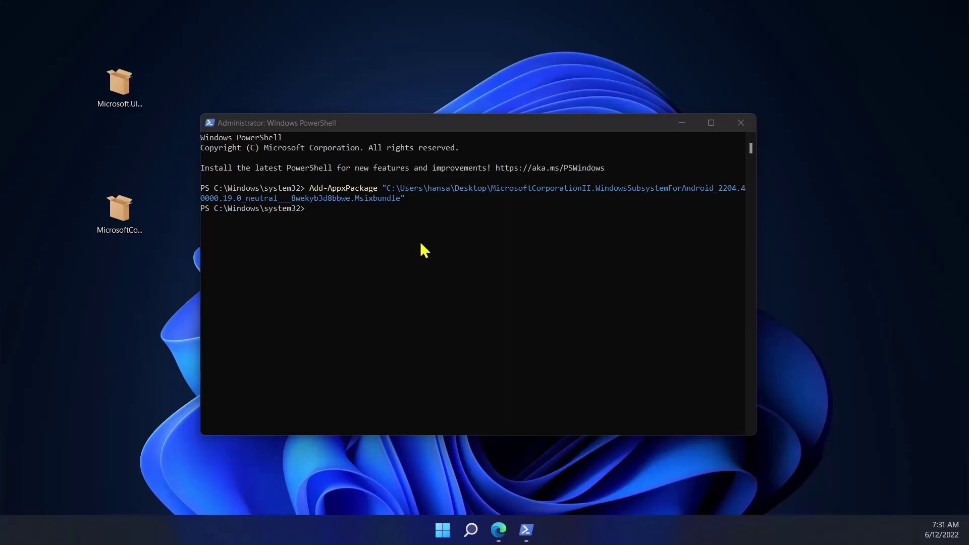
Close PowerShell and delete both installer packages from the desktop.
left_click(741, 124)
left_click_drag(307, 279, 108, 78)
key("Delete")
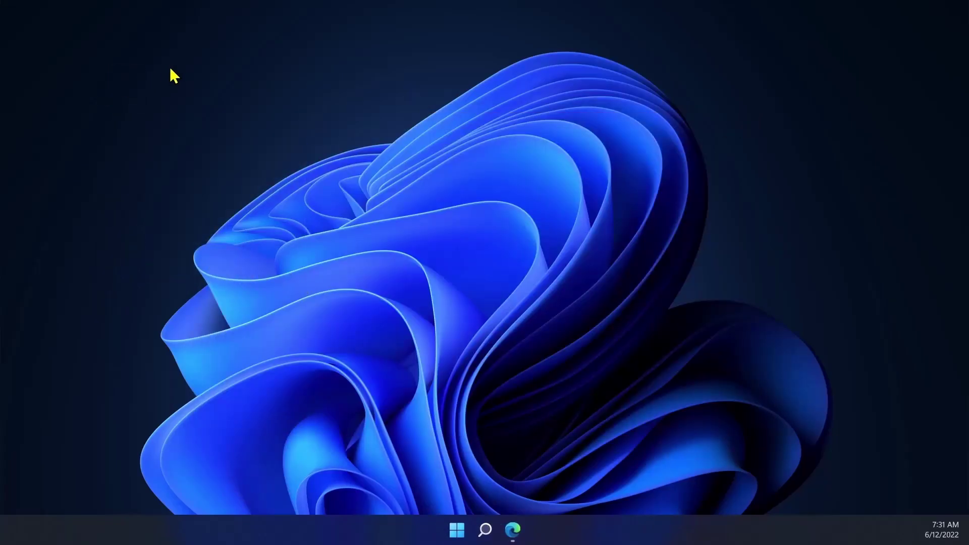
Search Windows for "windows sub" to check for the Windows Subsystem for Android Settings app, closing the search when done.
left_click(484, 527)
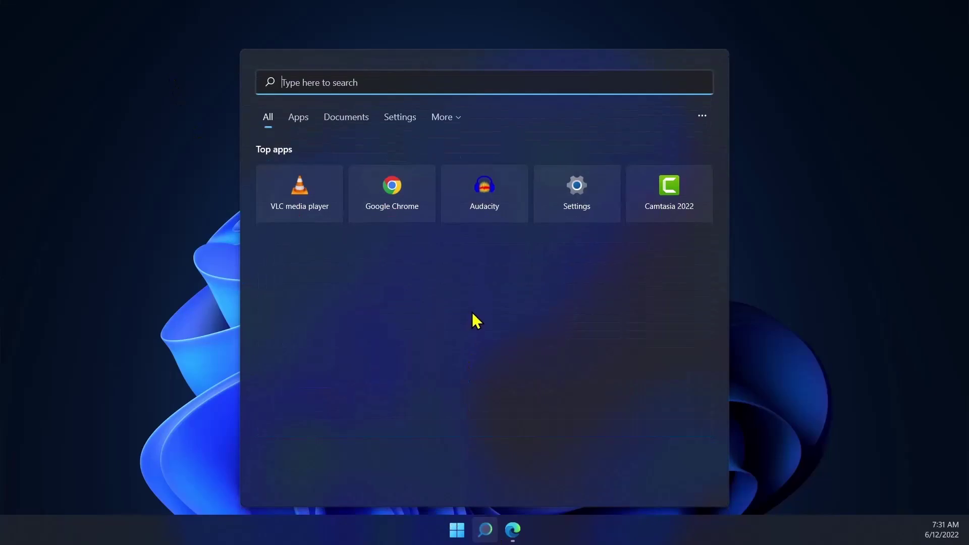
type("windows sub")
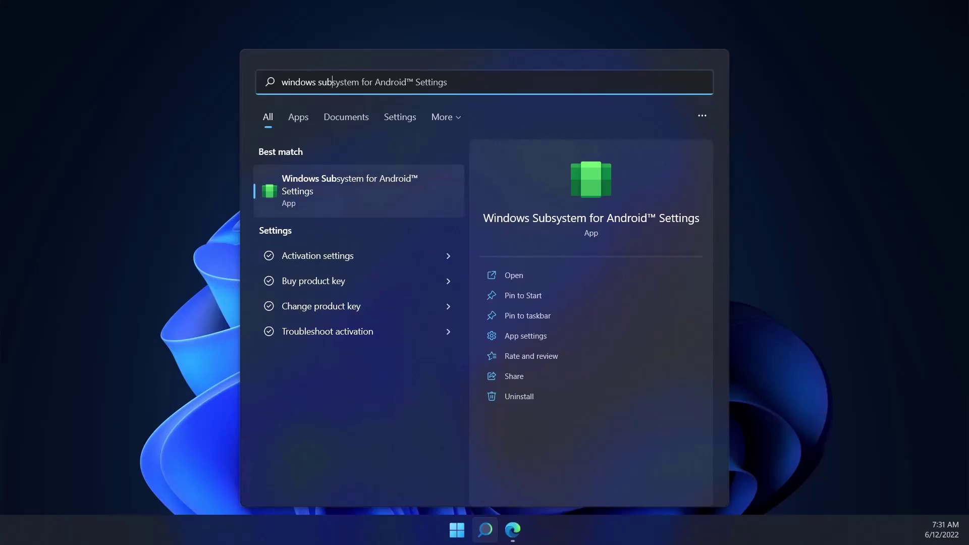
key("Escape")
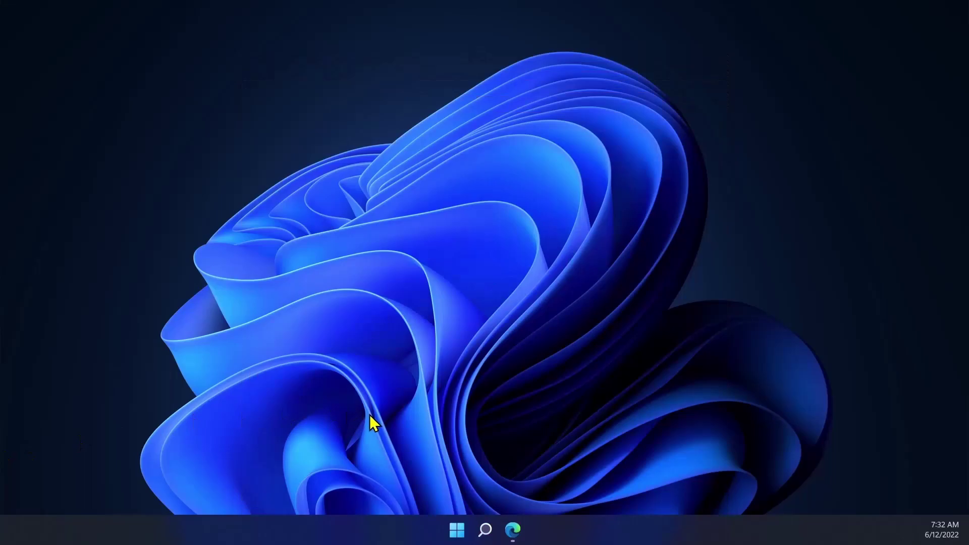
left_click(485, 529)
type("windows s")
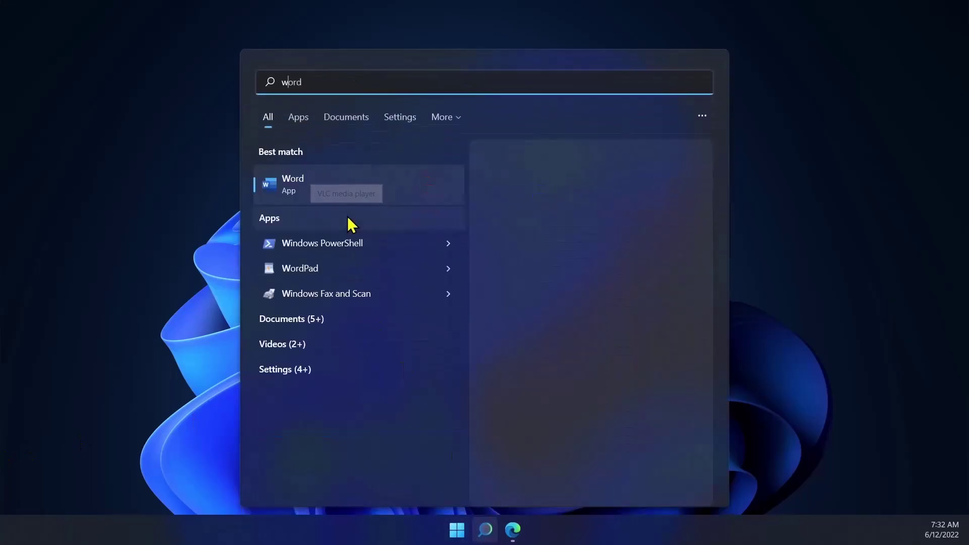
type("ub")
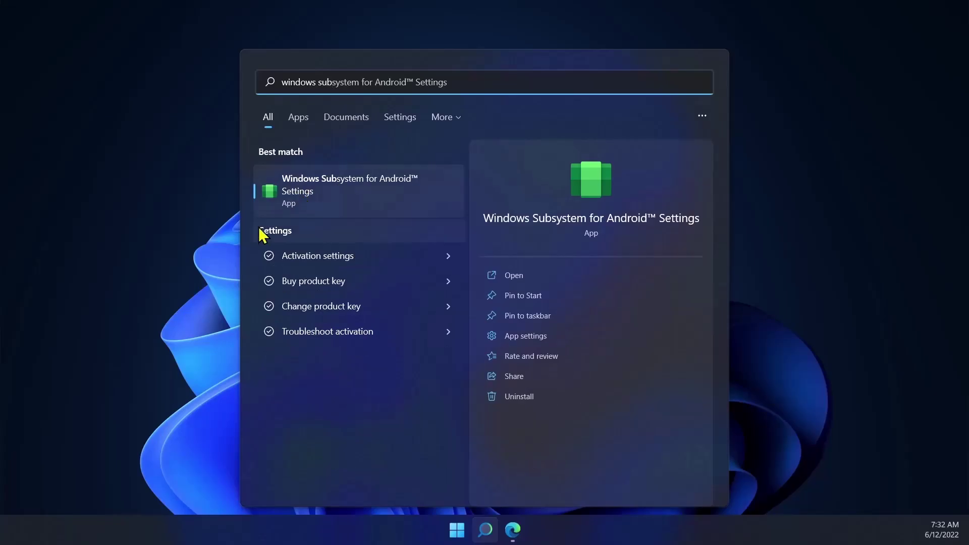
left_click(169, 252)
Find and open Microsoft Store, get all available updates from its Library, and close the store once updating is done.
left_click(485, 528)
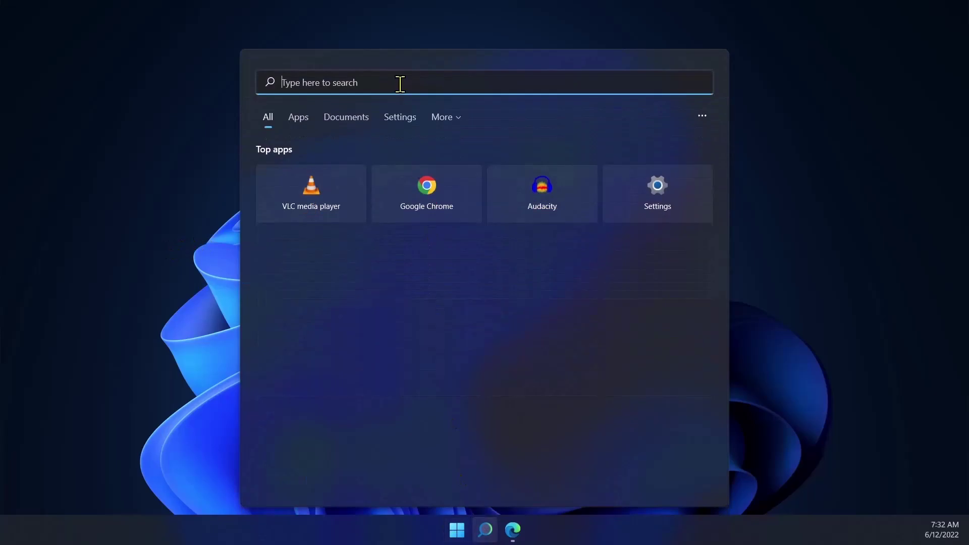
type("mis")
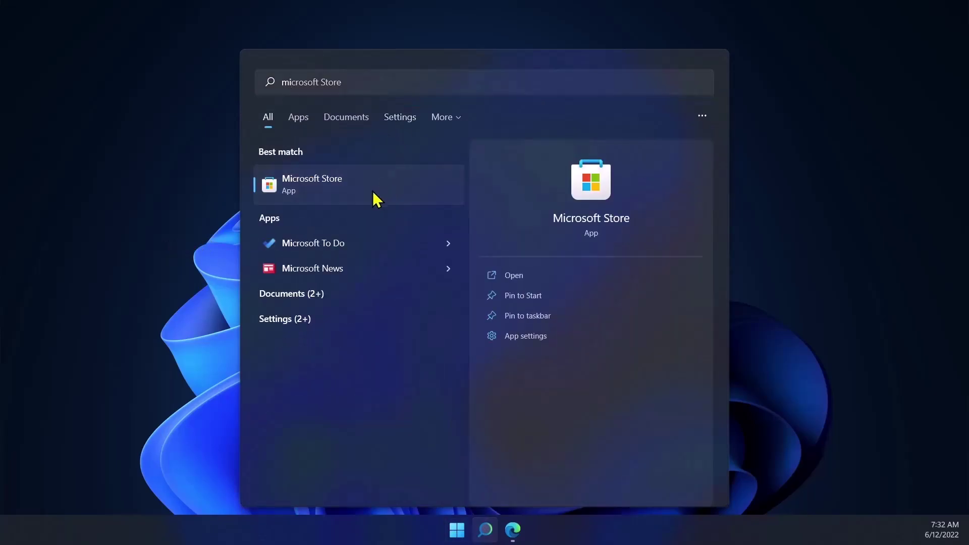
left_click(372, 191)
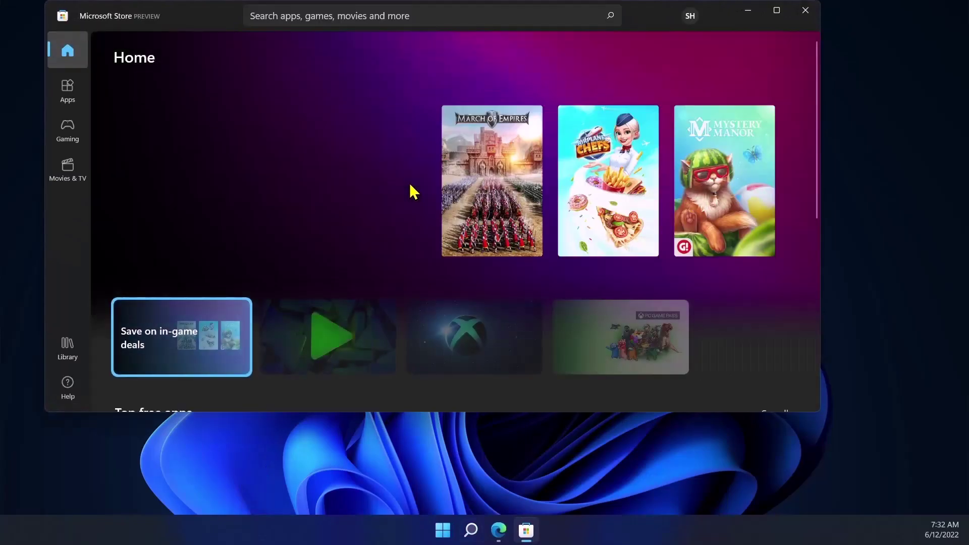
left_click(71, 353)
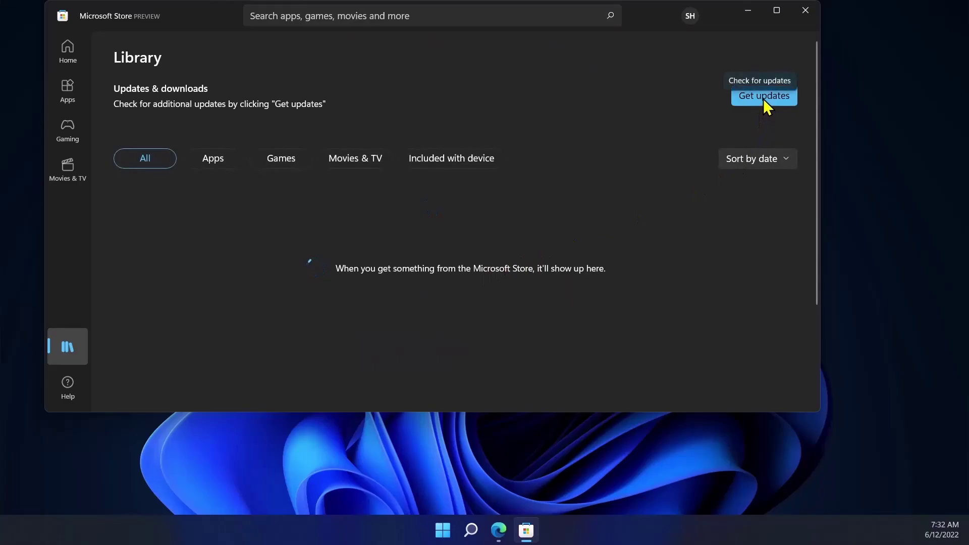
left_click(772, 103)
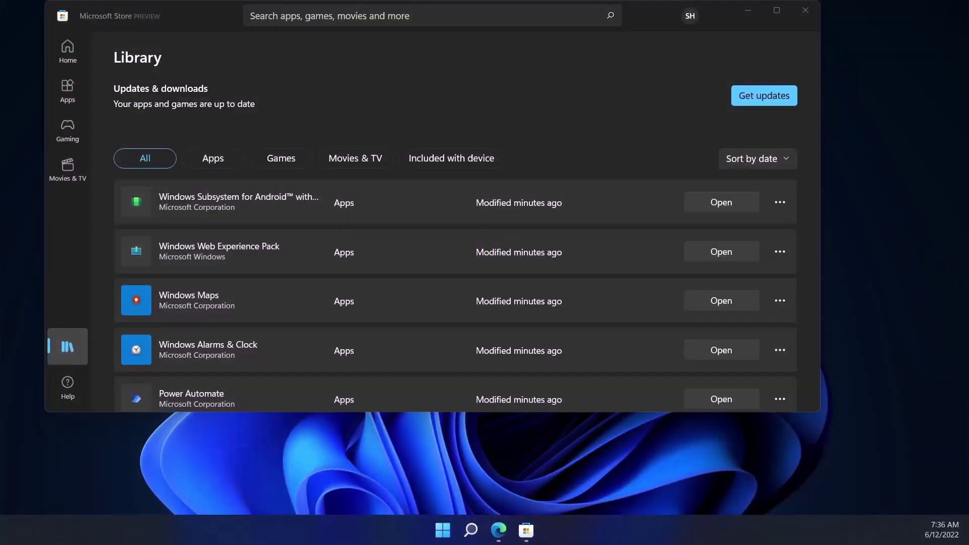
left_click(702, 42)
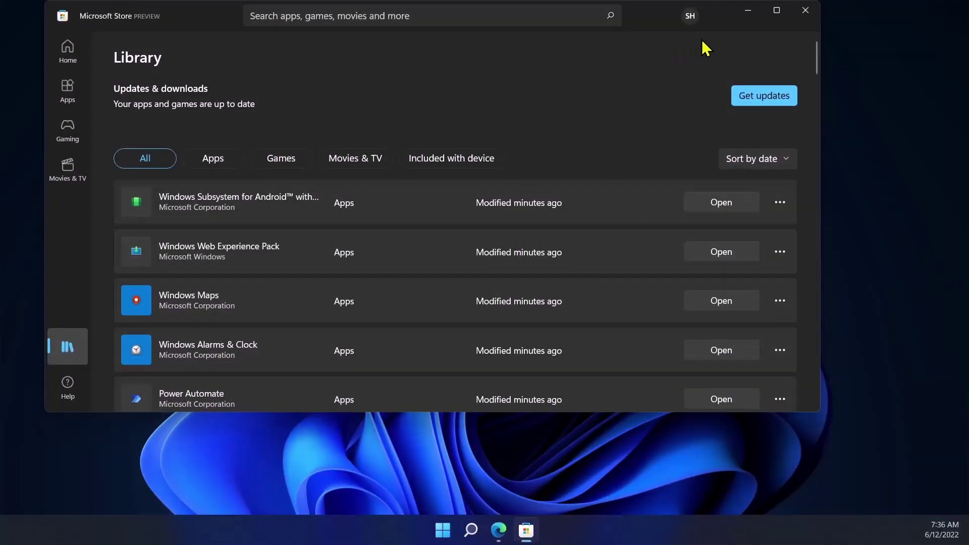
left_click(806, 11)
Search Windows for "windows sub" and open the Windows Subsystem for Android Settings app.
left_click(485, 529)
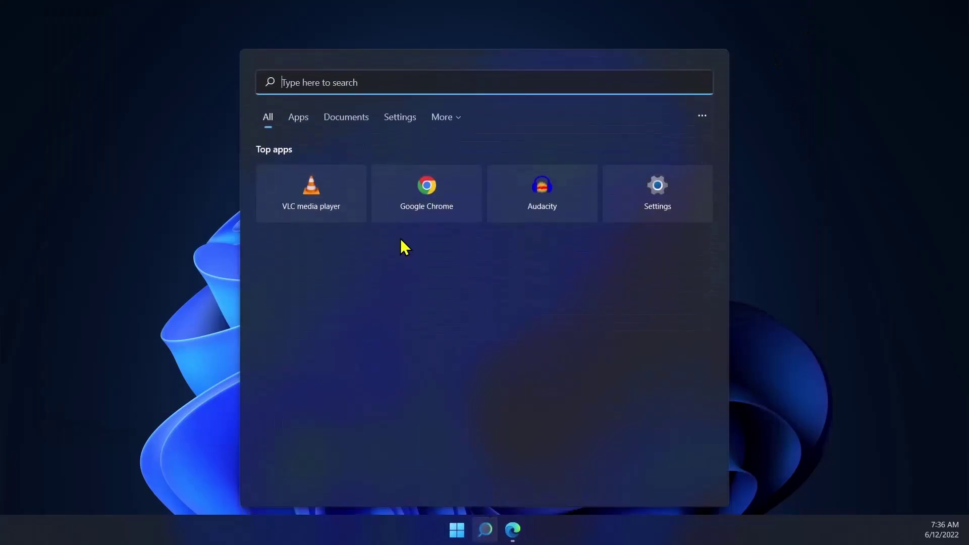
type("windows")
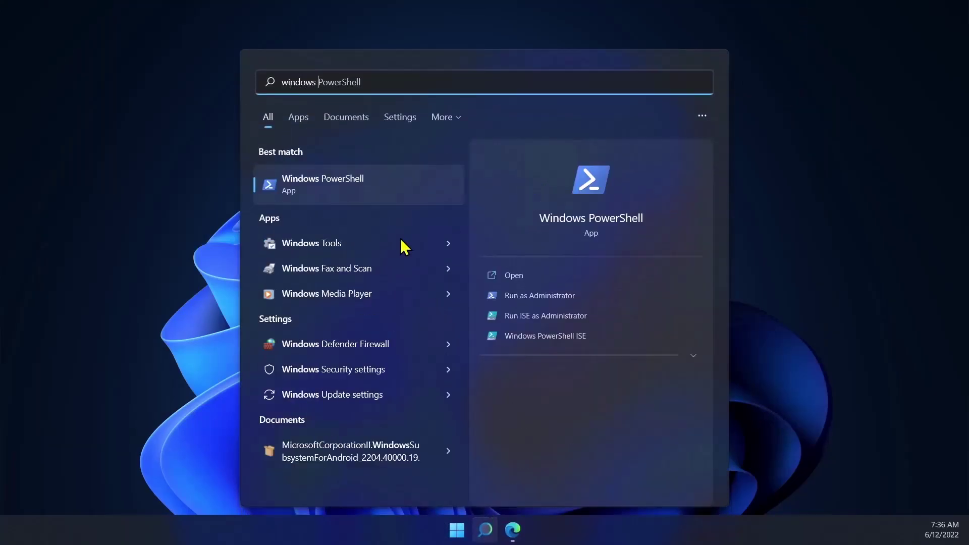
type(" sub")
key("Return")
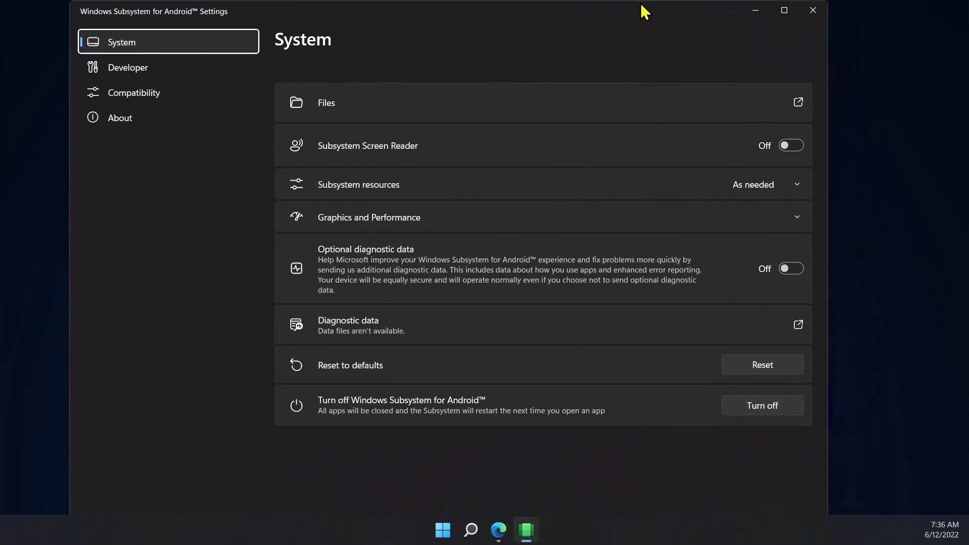
Check the installed subsystem version on the About page and review the options on the System page.
left_click(168, 120)
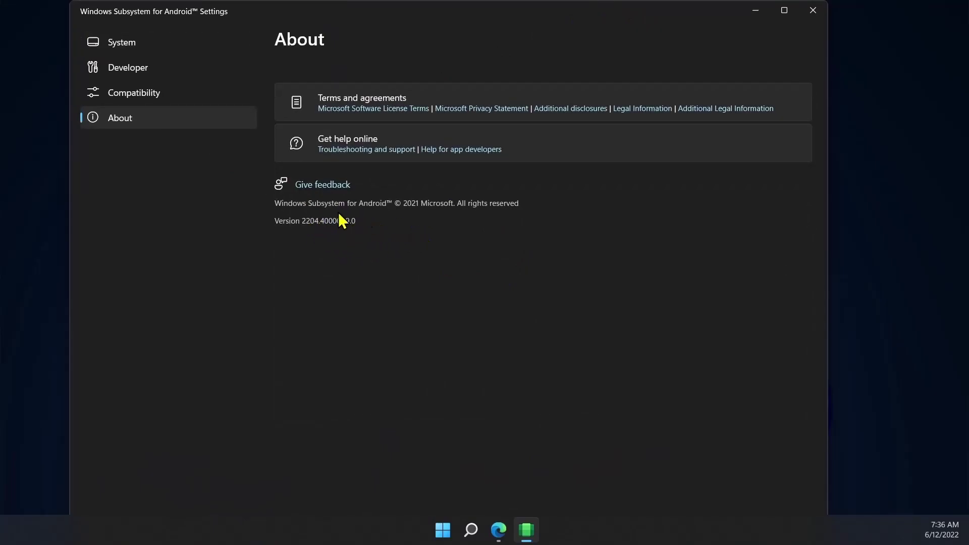
left_click(151, 44)
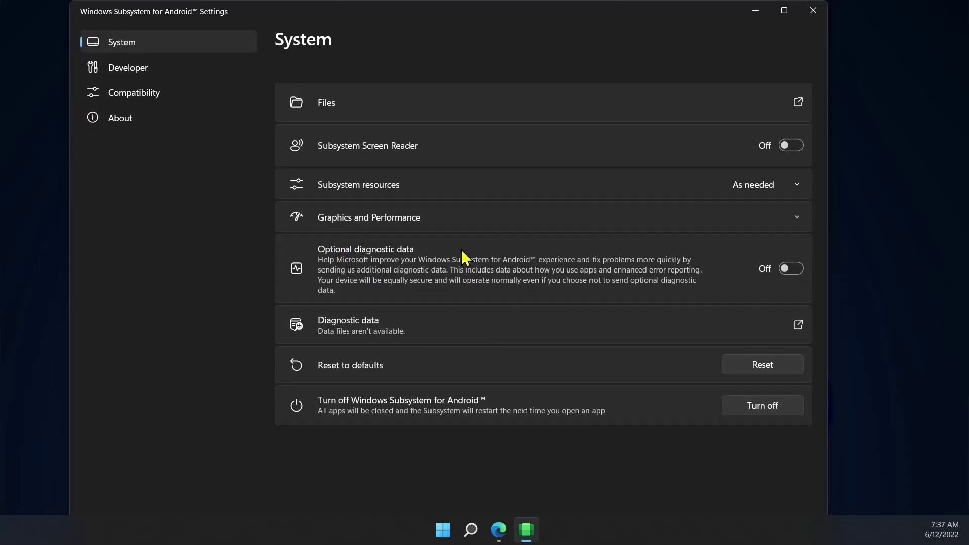
left_click(170, 121)
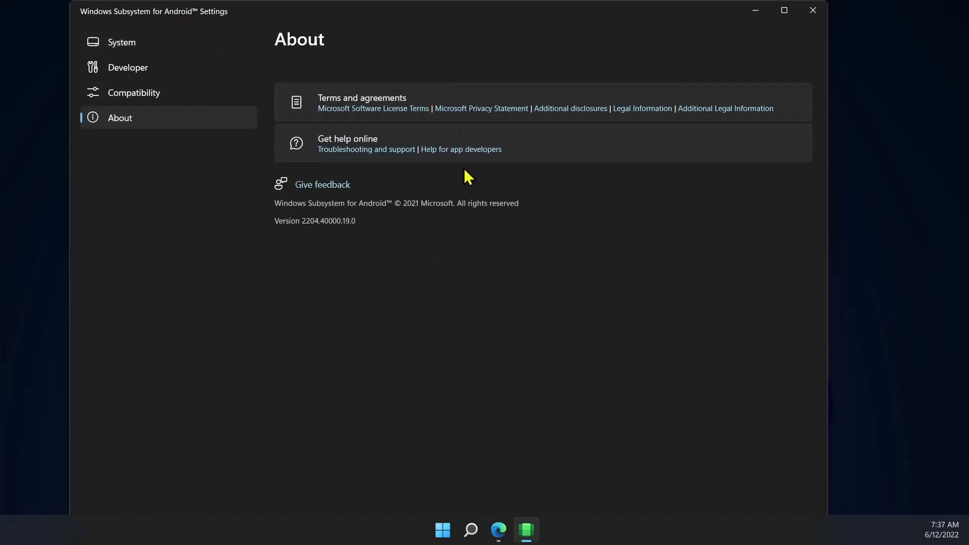